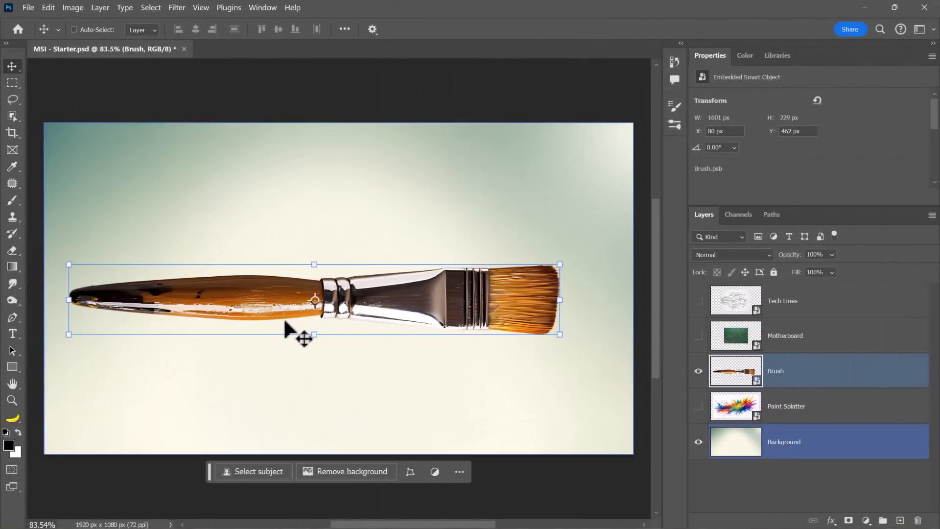
- Free-transform the paintbrush and flip it vertically
key(ctrl+t)
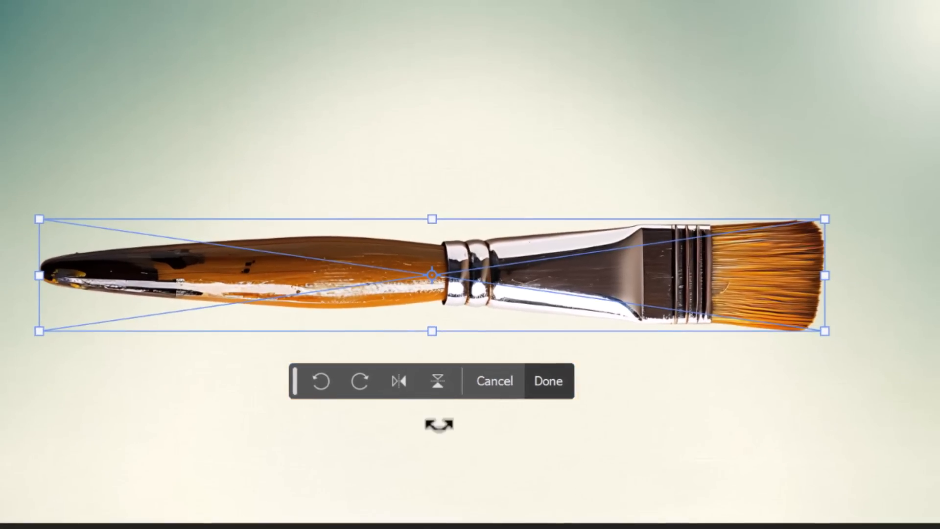
click(439, 386)
click(439, 386)
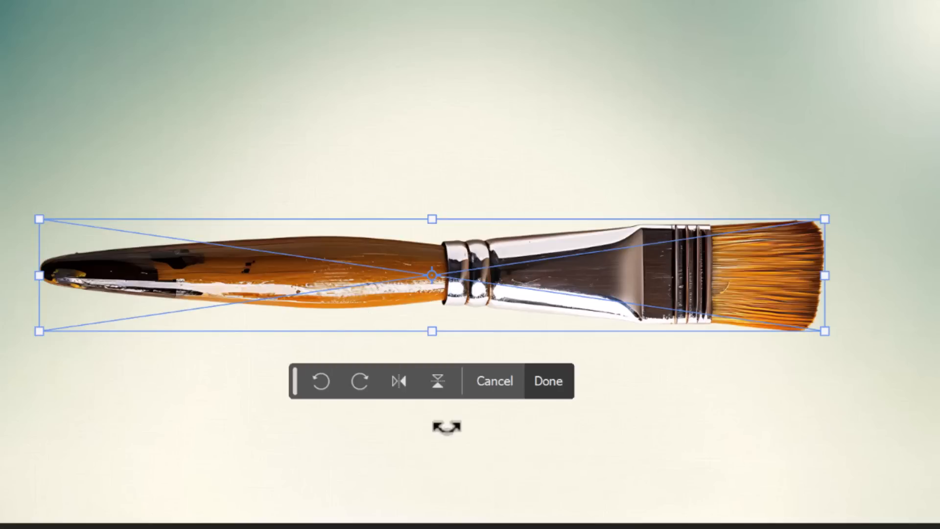
click(429, 387)
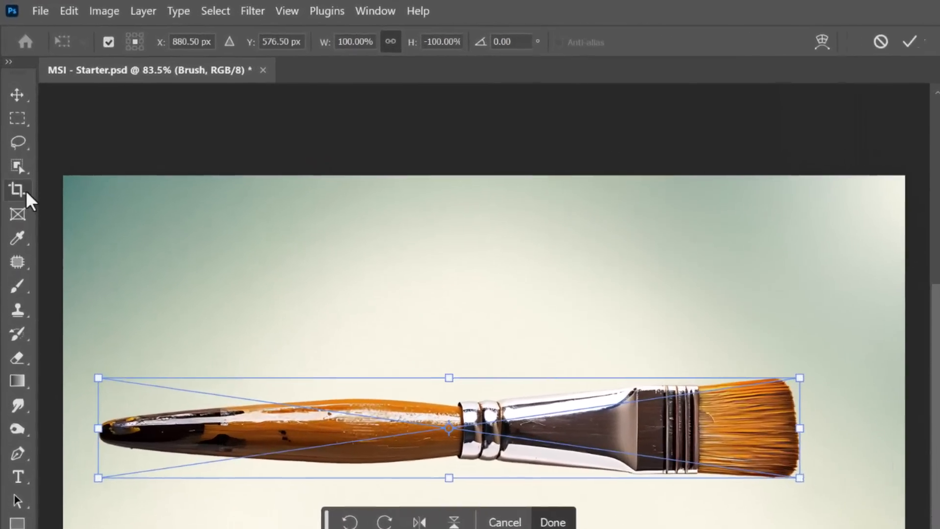
- View the Crop tool's rule-of-thirds overlay on the canvas and return to the Move tool
click(15, 132)
click(61, 199)
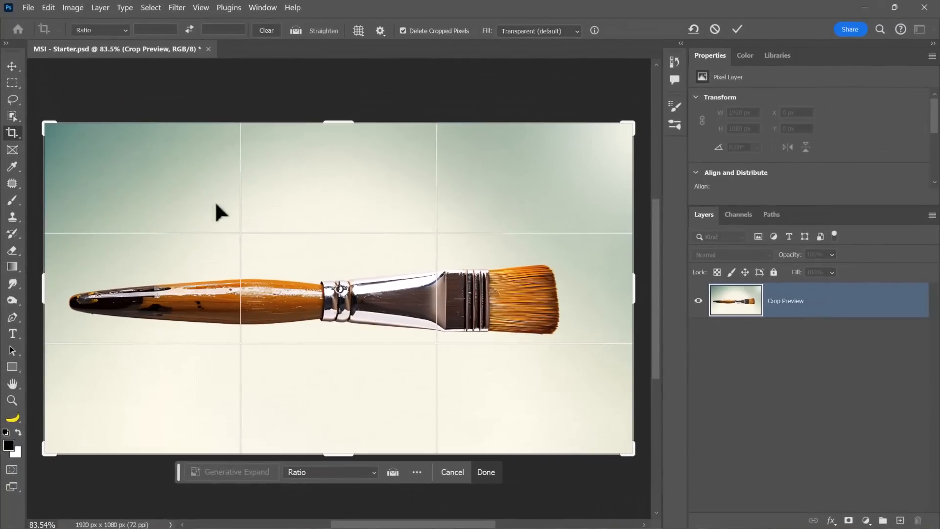
click(9, 64)
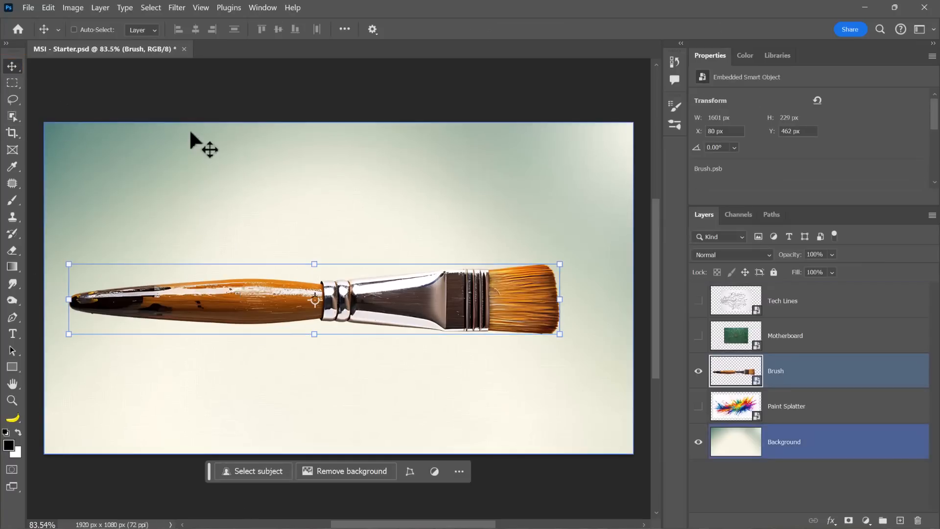
- Show the rulers and place a vertical guide at about 510 px and a horizontal guide at about 265 px
key(ctrl+r)
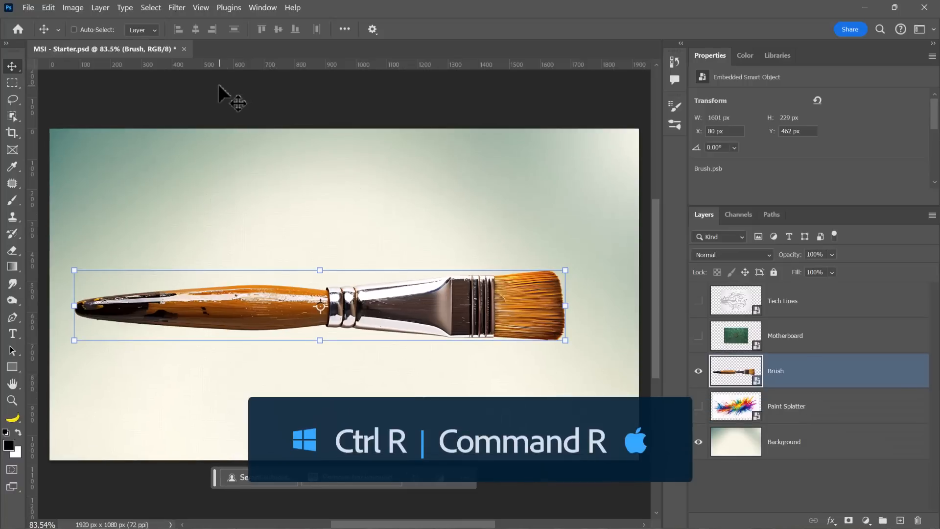
drag(34, 148, 49, 151)
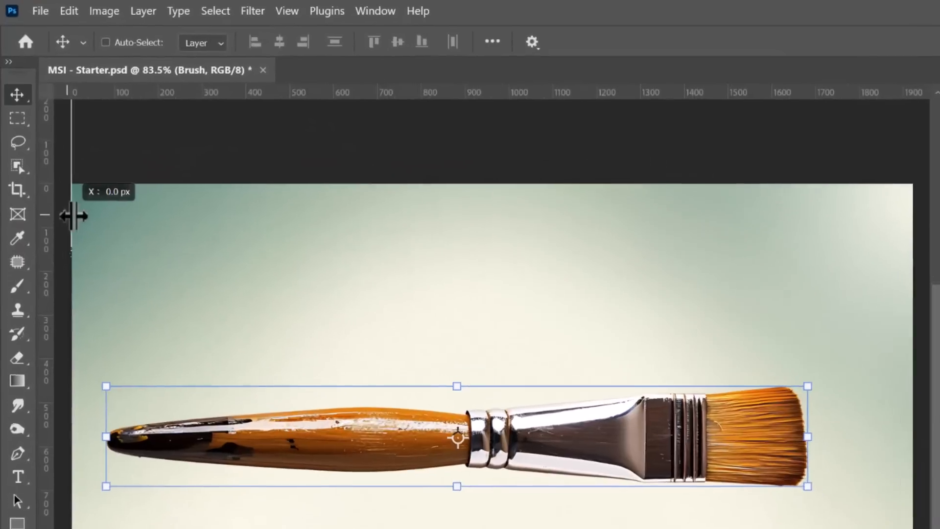
drag(72, 216, 293, 210)
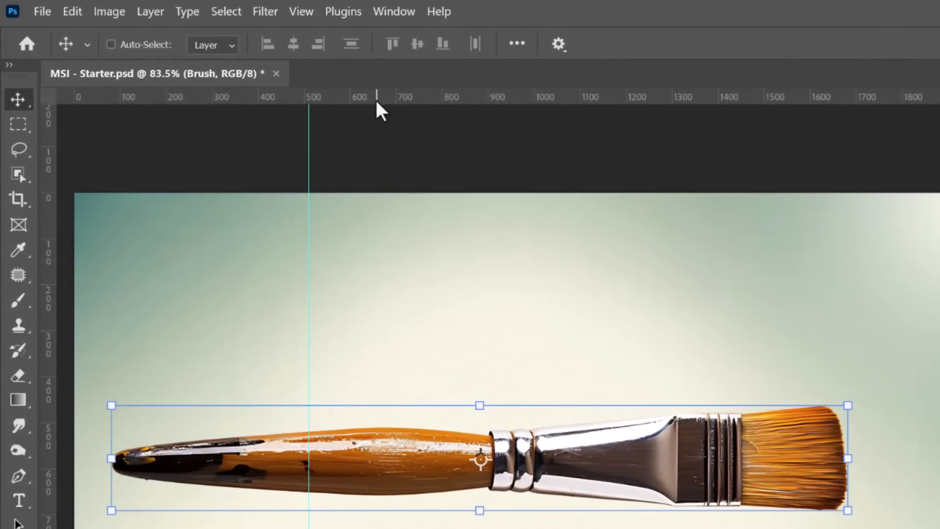
drag(377, 102, 351, 316)
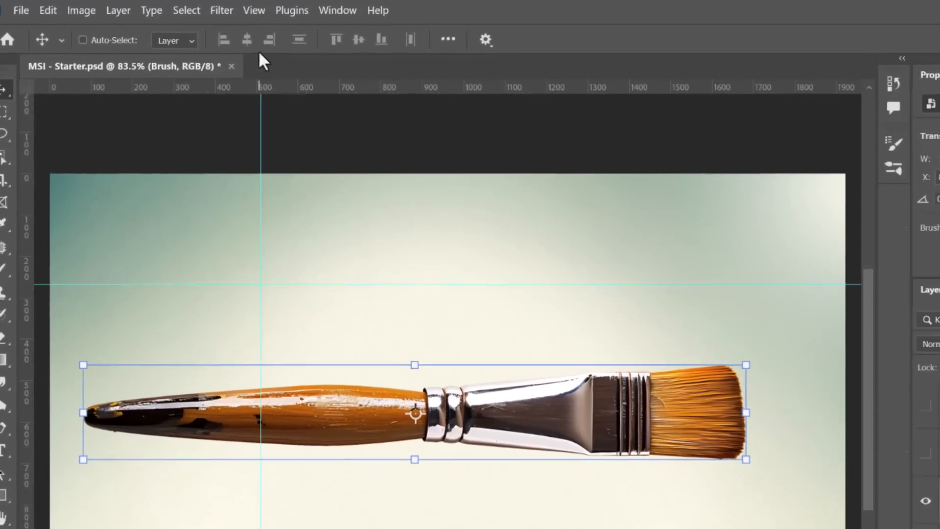
- Start a new guide layout for the canvas with 3 columns and a column gutter of 0
click(301, 12)
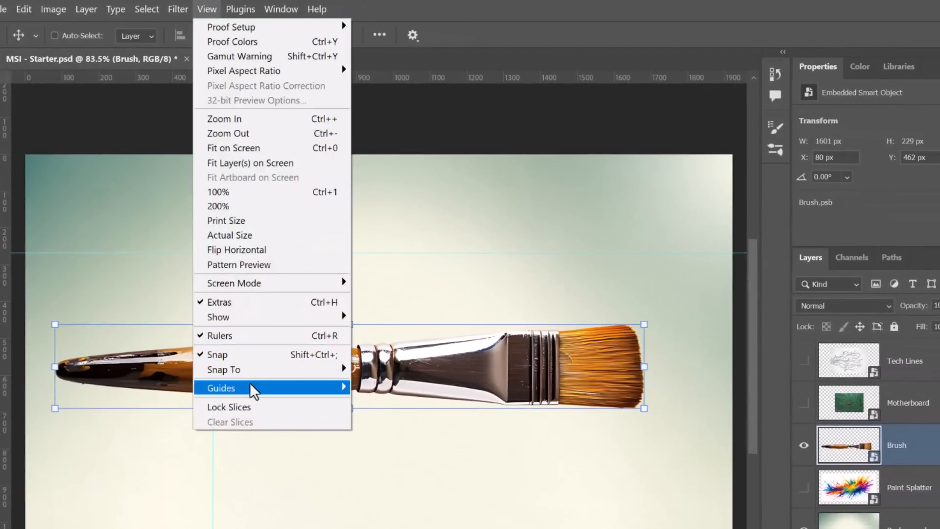
mouse_move(285, 391)
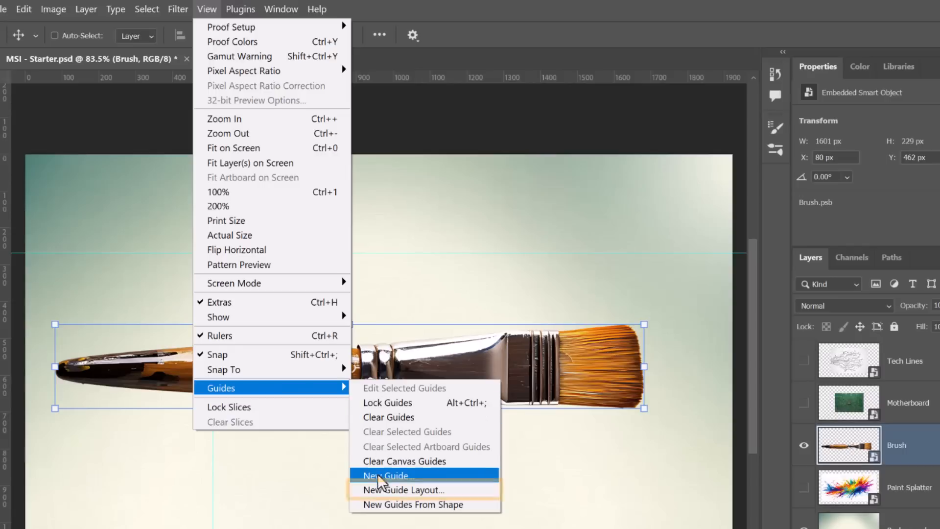
click(379, 489)
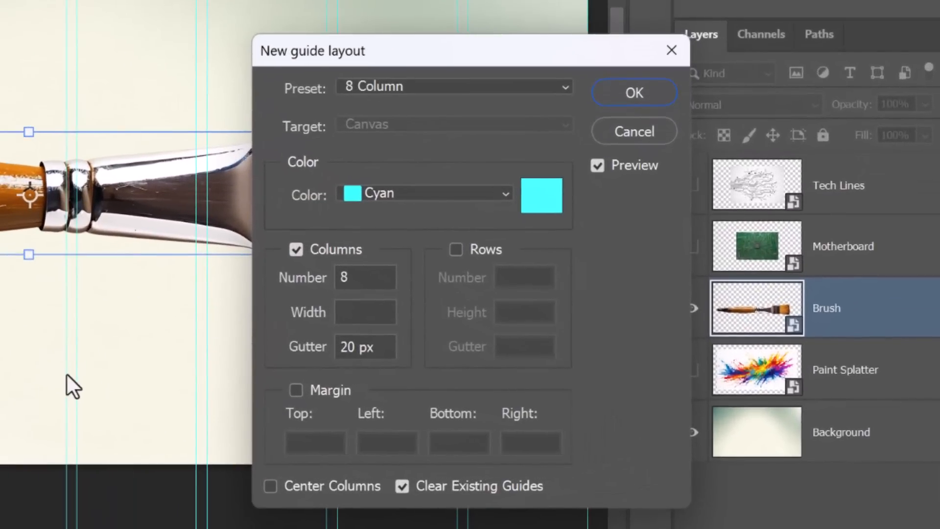
click(365, 280)
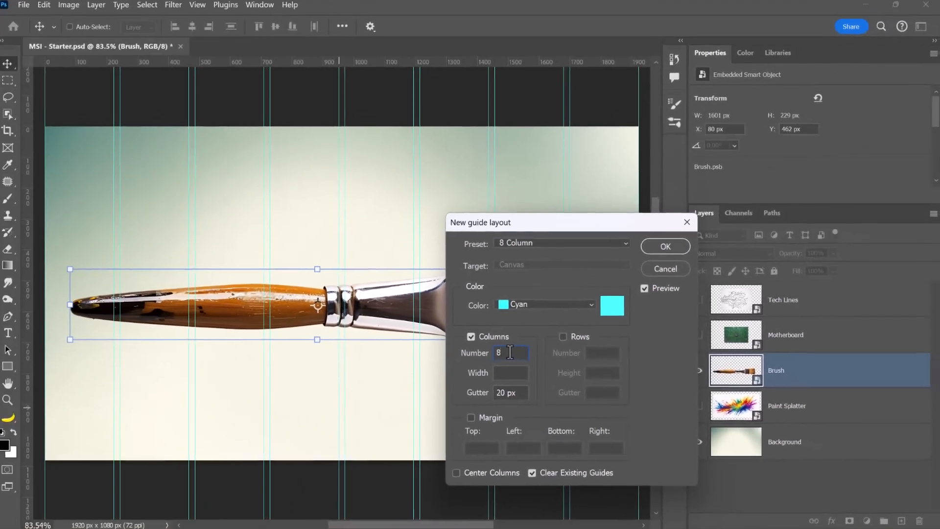
drag(361, 278, 305, 277)
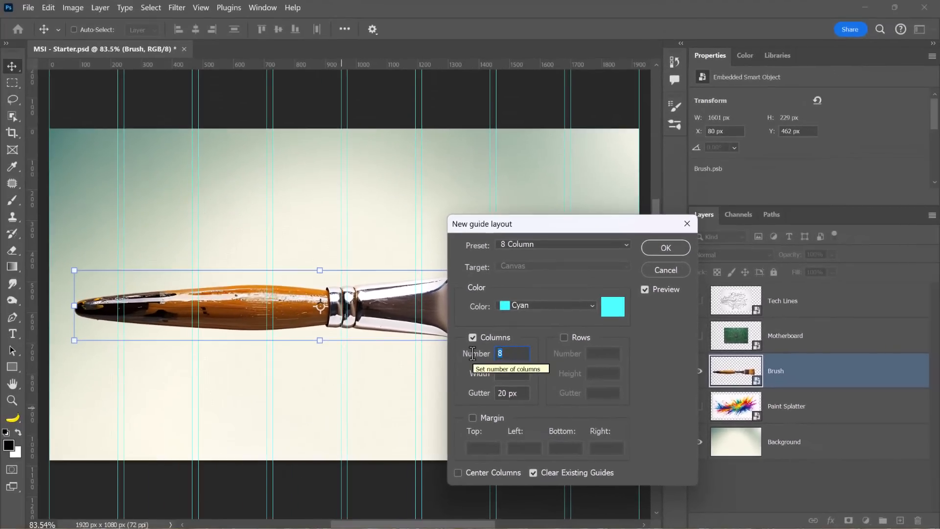
text(3)
click(517, 392)
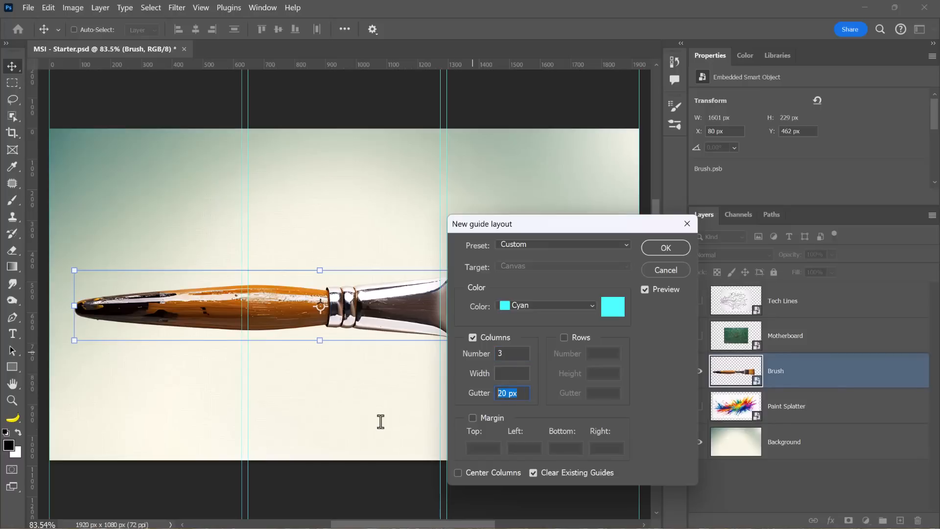
text(0)
- Add rows to the guide layout, setting 3 rows with a gutter of 0
click(569, 338)
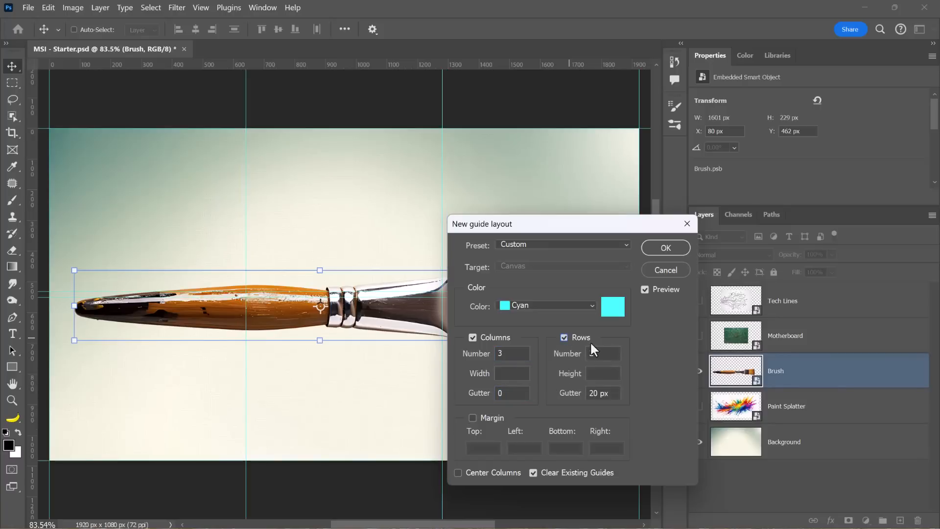
click(593, 352)
text(2)
text(3)
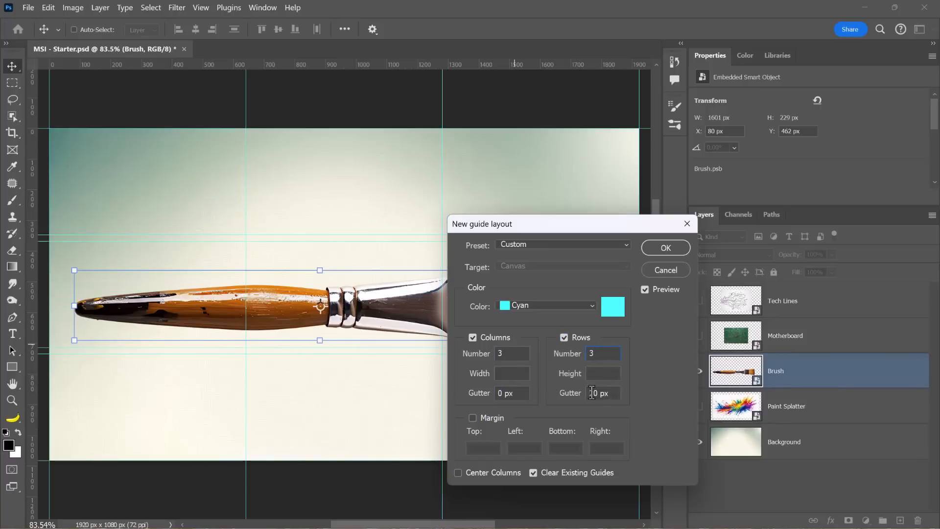
click(611, 394)
text(0)
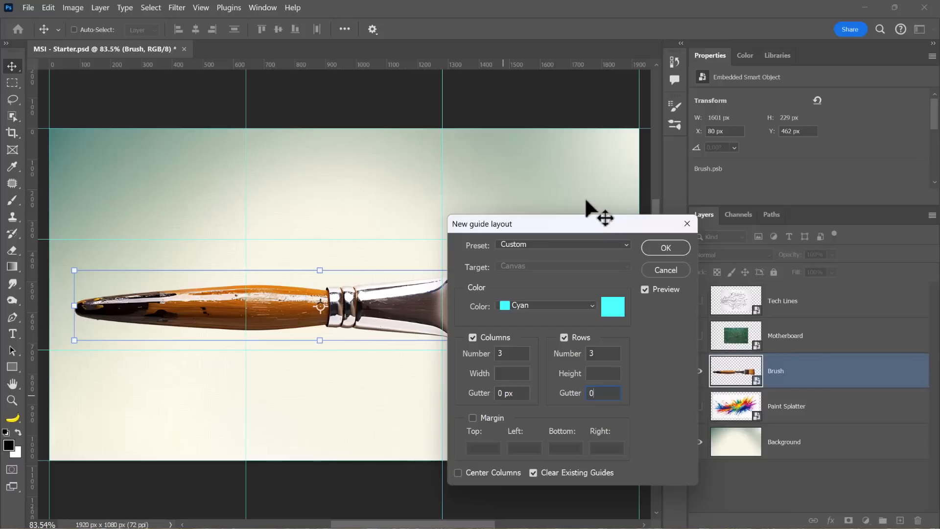
- Save the guide layout as a preset named Rule of Thirds and apply it to the canvas
click(575, 246)
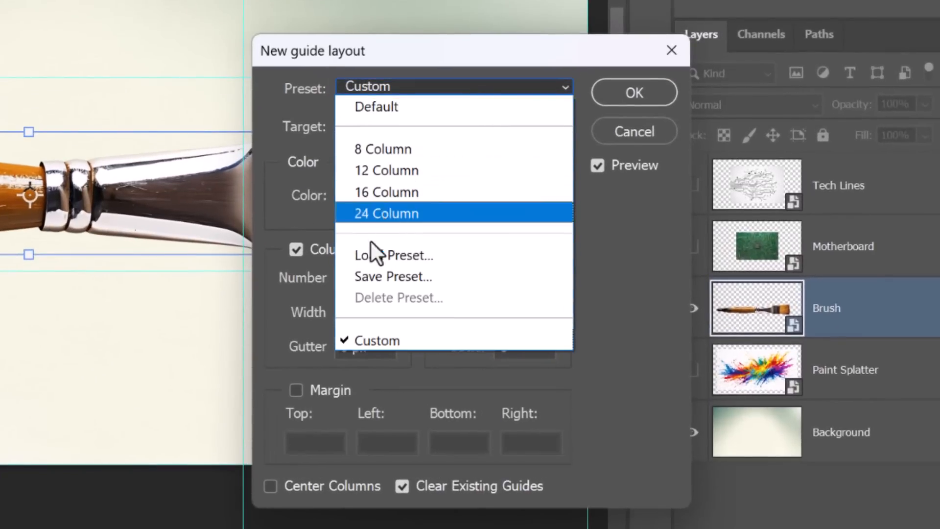
click(380, 275)
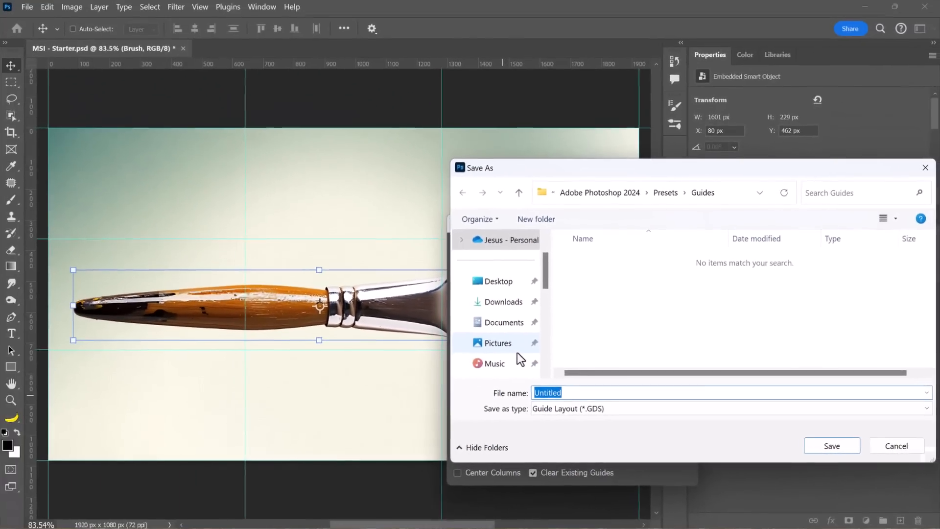
text(Rule of )
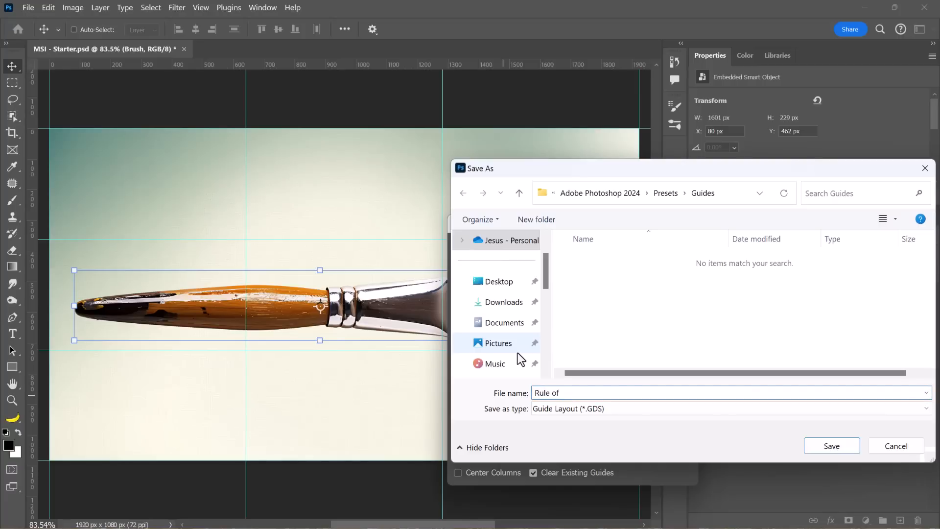
text(Thirds)
click(833, 446)
click(675, 251)
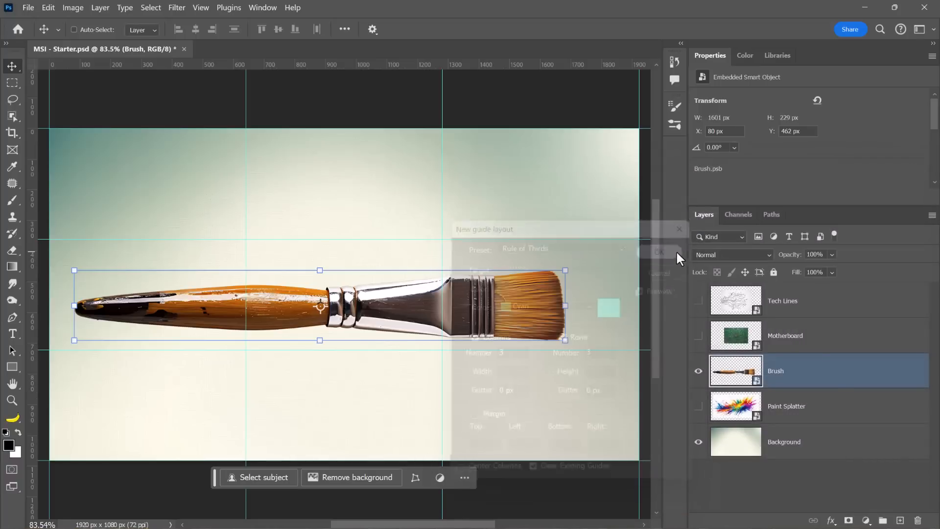
- Reopen the New Guide Layout settings, look for the Rule of Thirds preset in the preset choices, and cancel
ctrl+shift+click(451, 248)
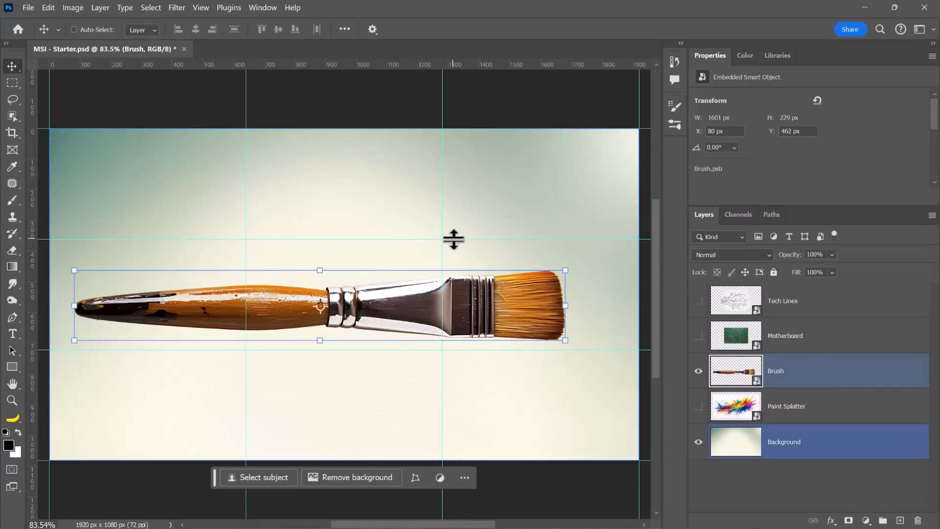
ctrl+shift+click(335, 194)
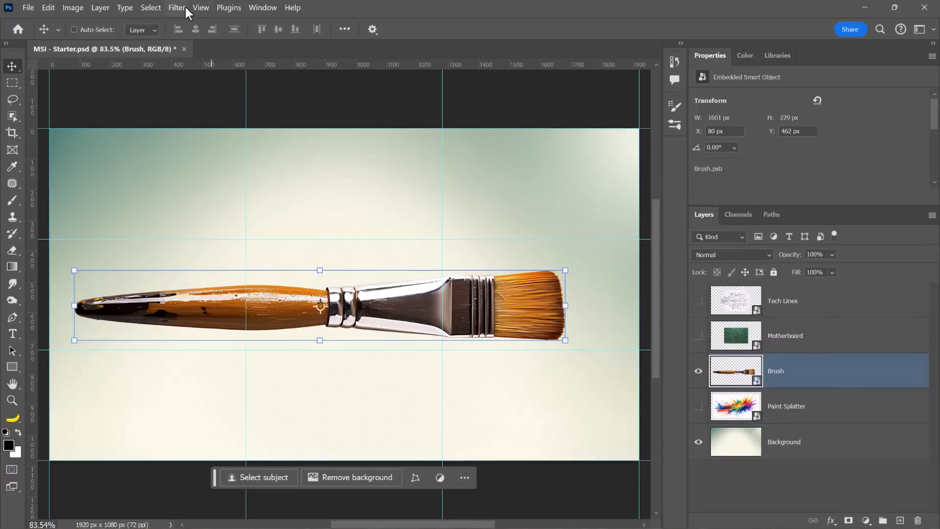
click(199, 7)
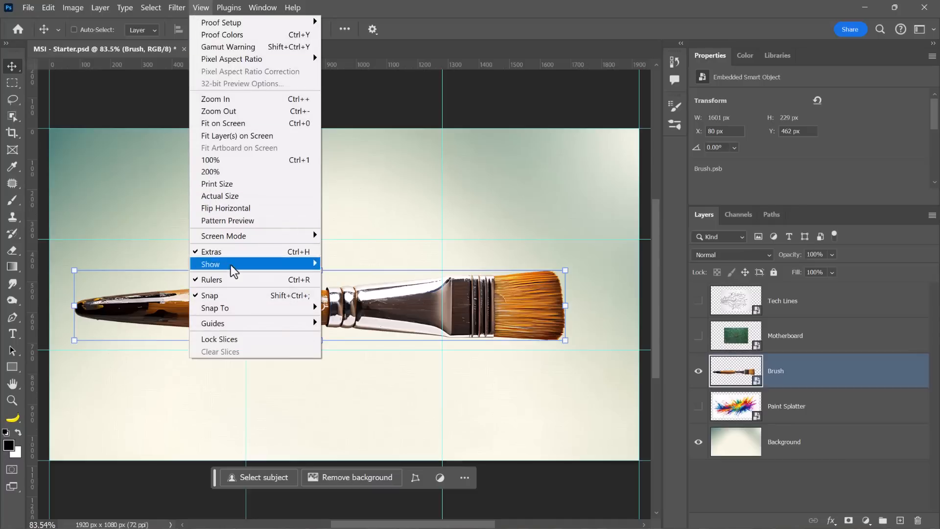
mouse_move(233, 321)
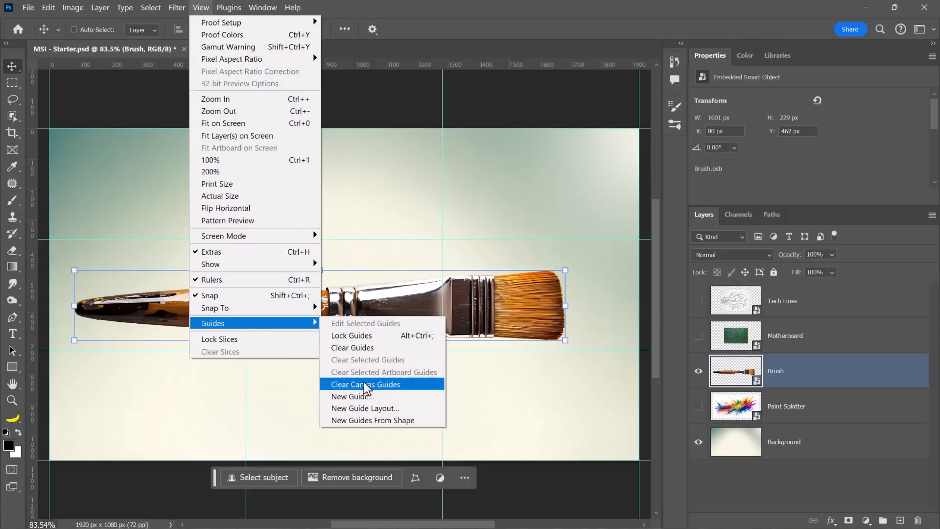
click(364, 408)
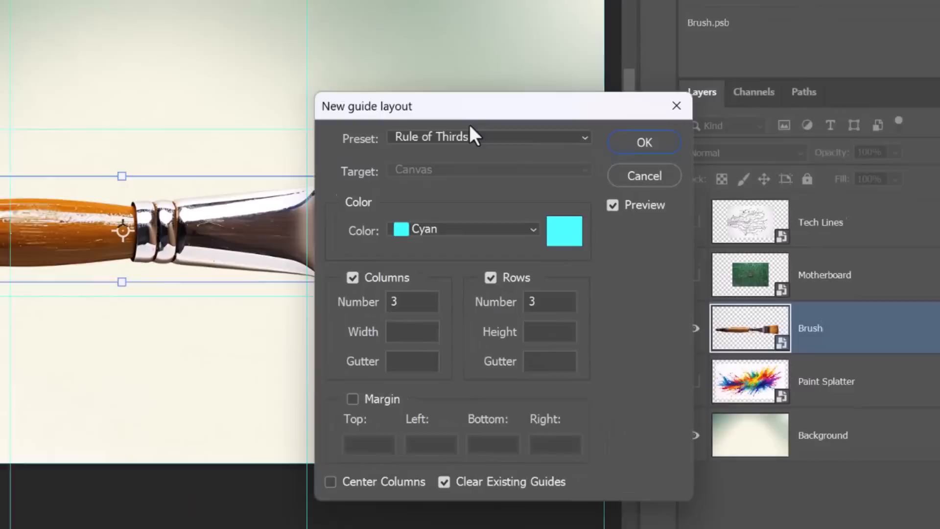
click(547, 244)
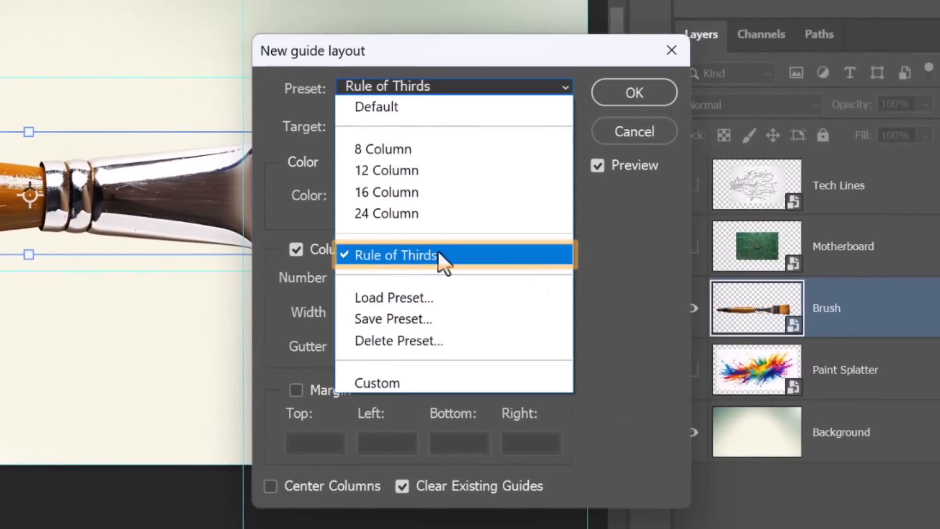
click(645, 133)
click(634, 131)
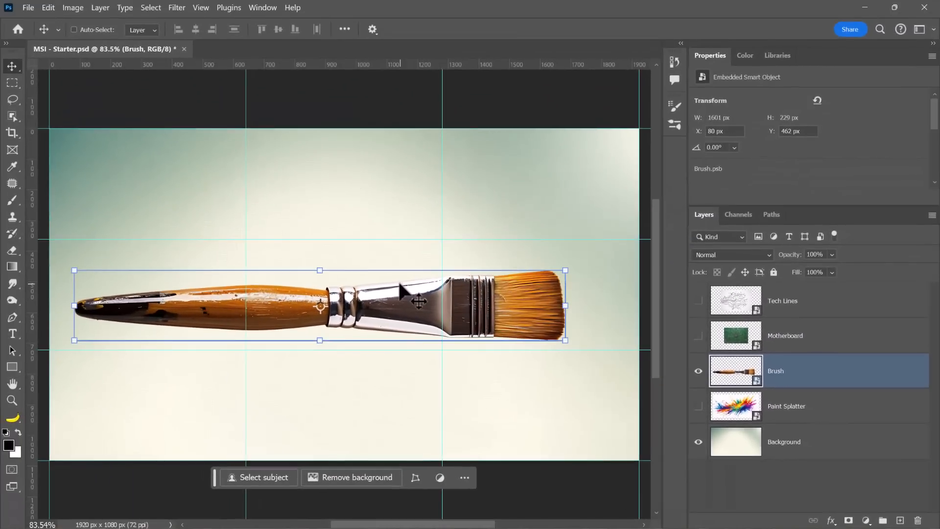
- Move the paintbrush so its centre snaps to the upper-left intersection of the rule-of-thirds guides
drag(495, 331, 424, 251)
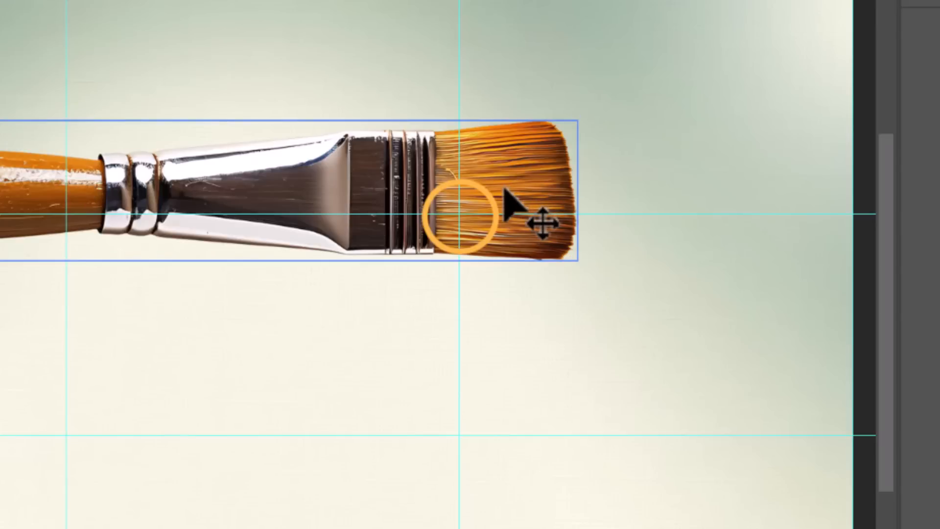
drag(488, 219, 475, 222)
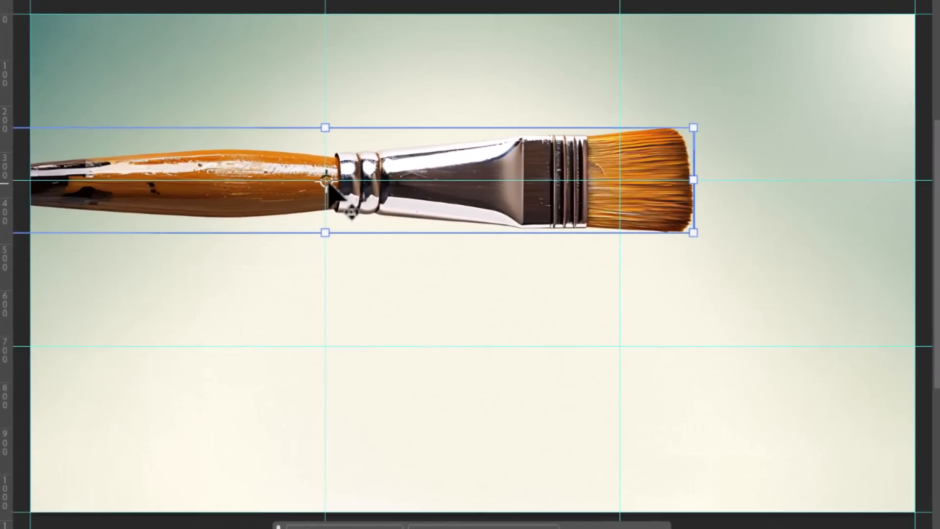
click(247, 239)
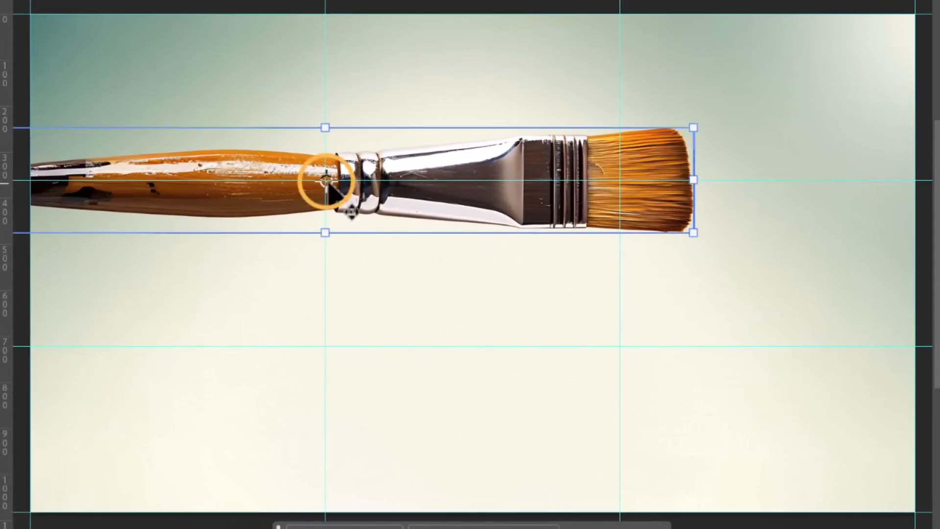
click(621, 186)
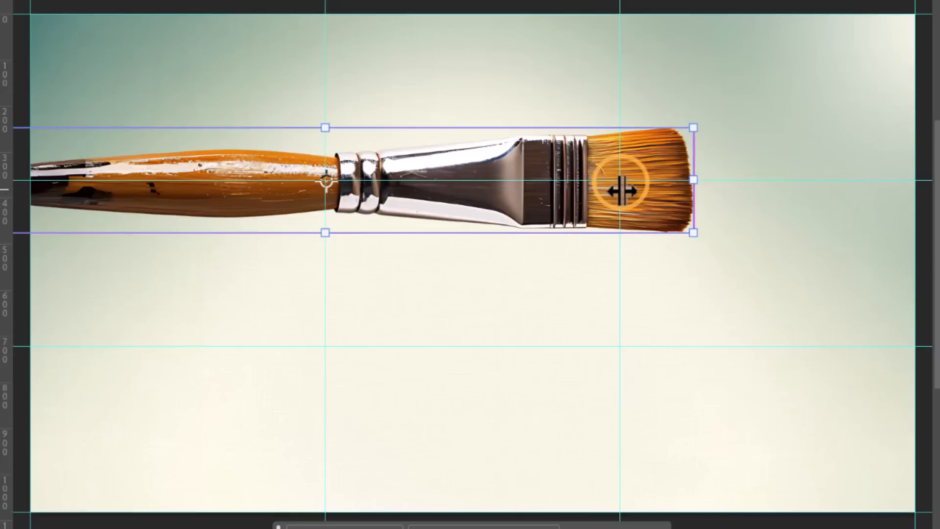
- Start transforming the paintbrush, enable its reference point, and place that point over the bristles at the upper-right rule-of-thirds intersection
key(ctrl+t)
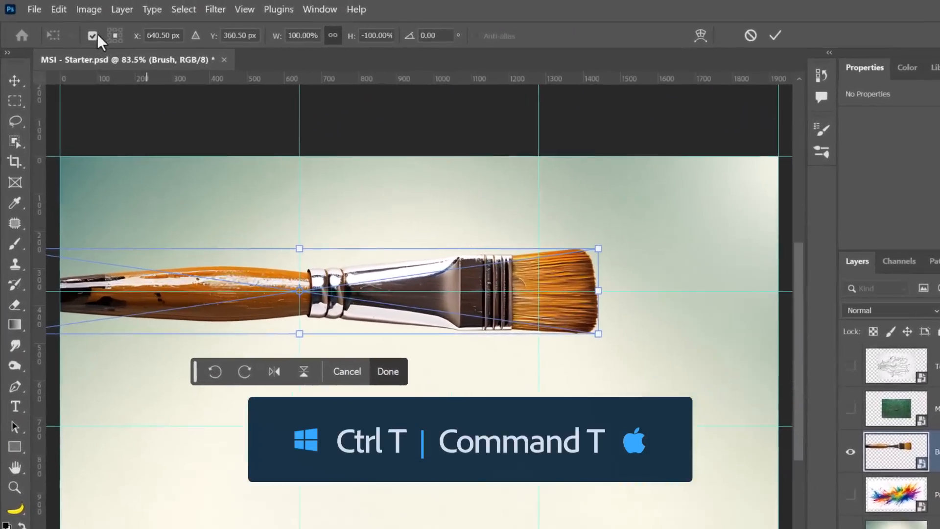
click(75, 29)
click(76, 29)
click(113, 42)
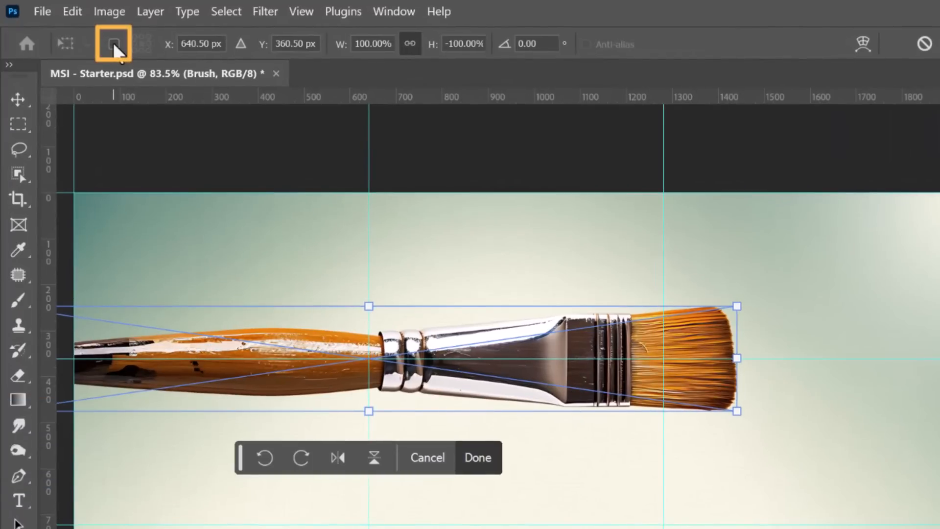
click(113, 43)
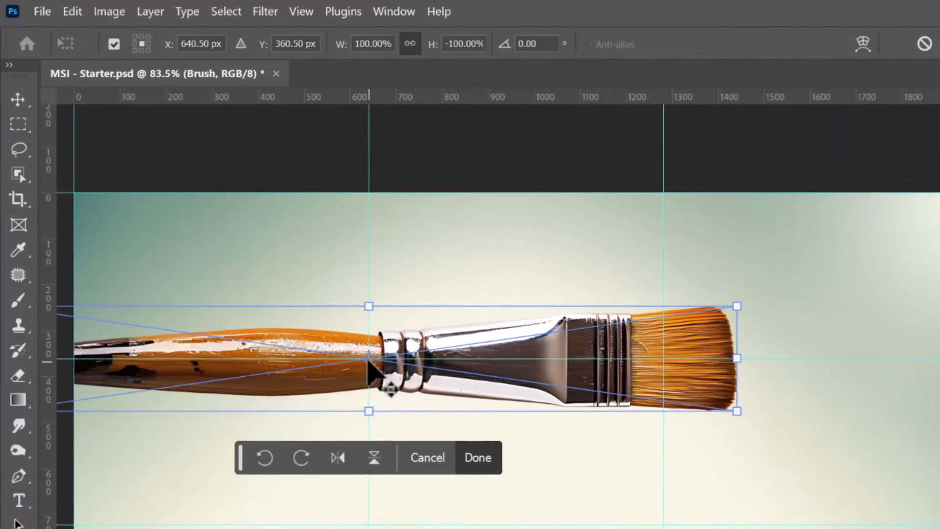
drag(370, 360, 663, 360)
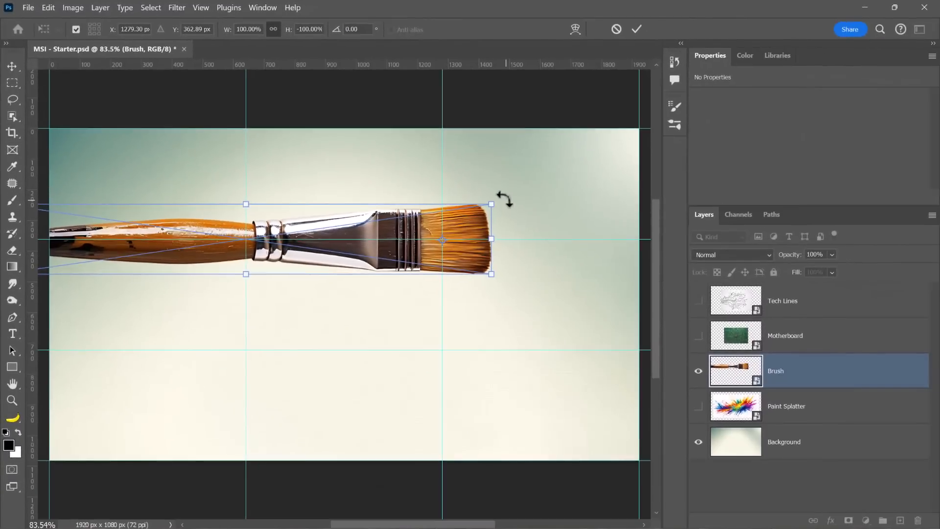
- Scale the paintbrush to about 66% and rotate it about -28.5° around the reference point, then apply the transform
drag(744, 297, 672, 271)
mouse_move(474, 191)
mouse_down()
mouse_move(442, 204)
mouse_move(463, 191)
mouse_up()
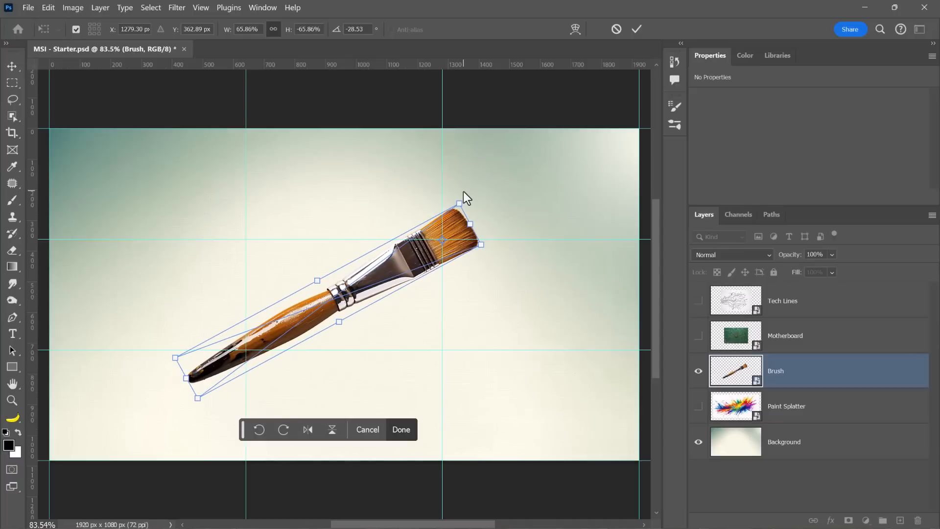
key(Return)
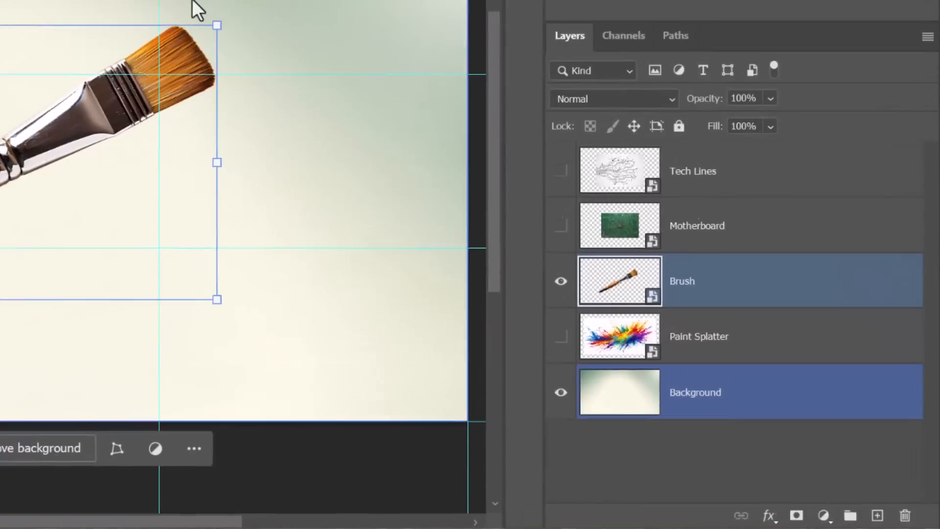
- Create a layer above Paint Splatter and fill a thin elliptical selection, about 689 by 14 px, with black below the paintbrush, then deselect
click(816, 402)
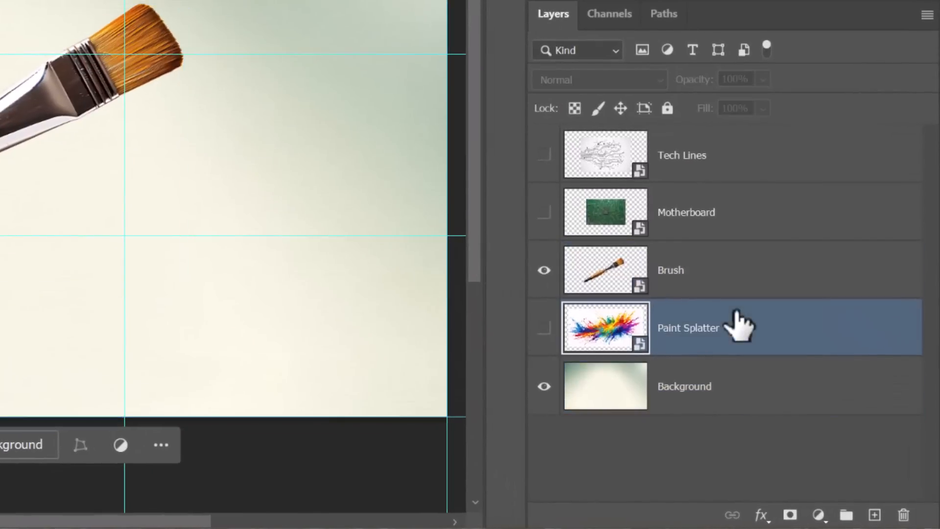
click(874, 514)
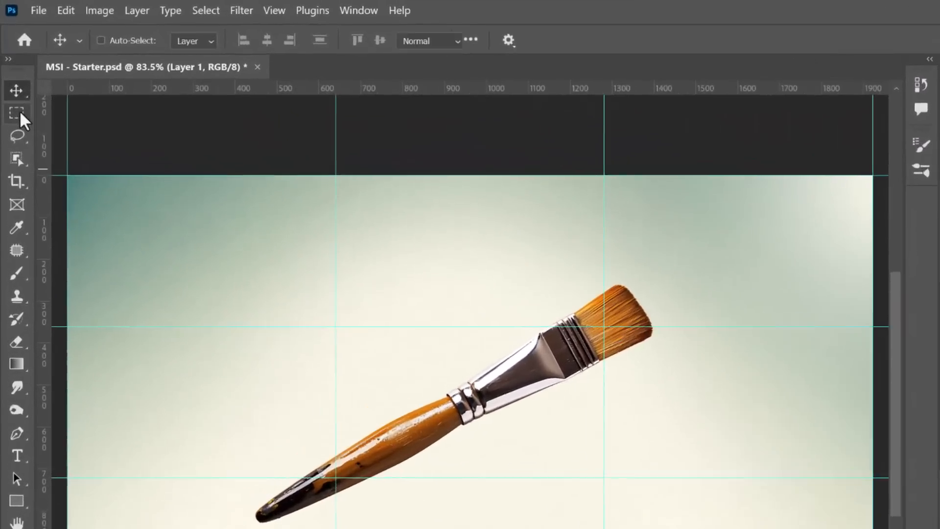
click(15, 97)
click(69, 142)
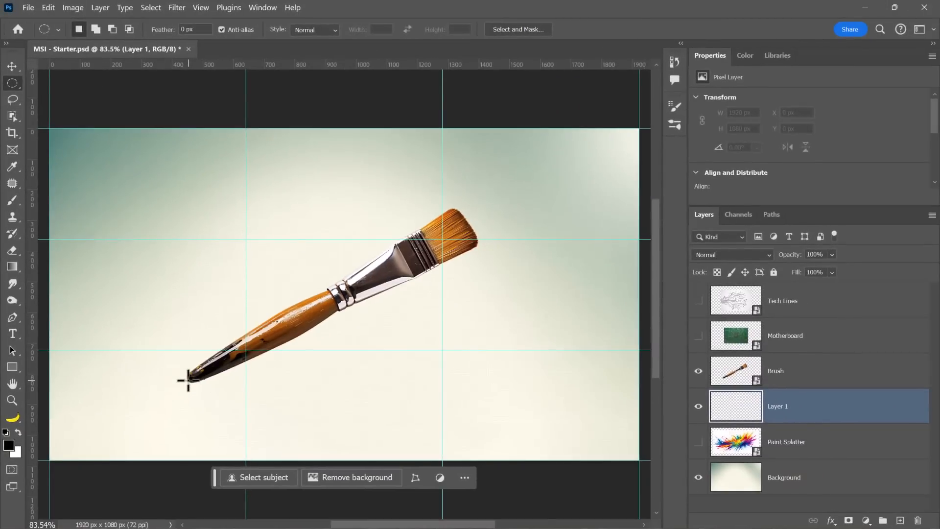
mouse_move(188, 380)
mouse_down()
mouse_move(398, 375)
mouse_move(398, 384)
mouse_up()
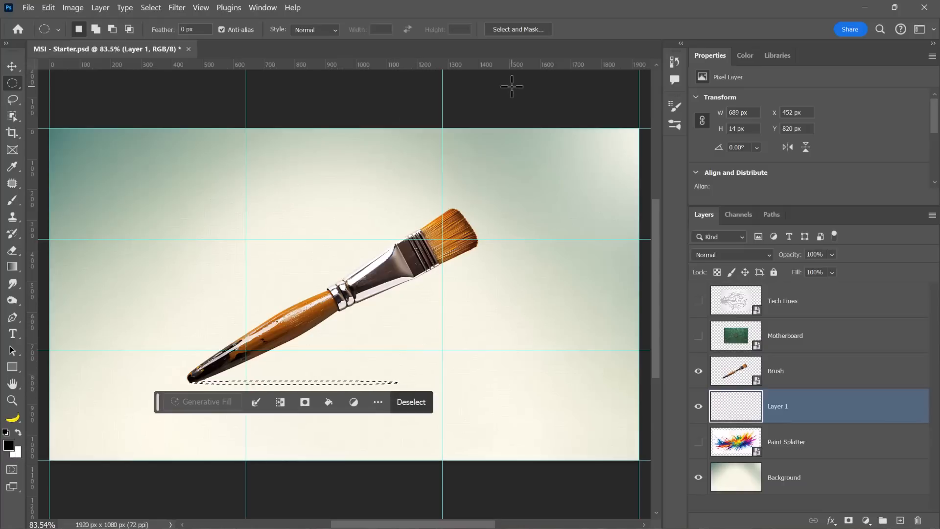
key(alt+BackSpace)
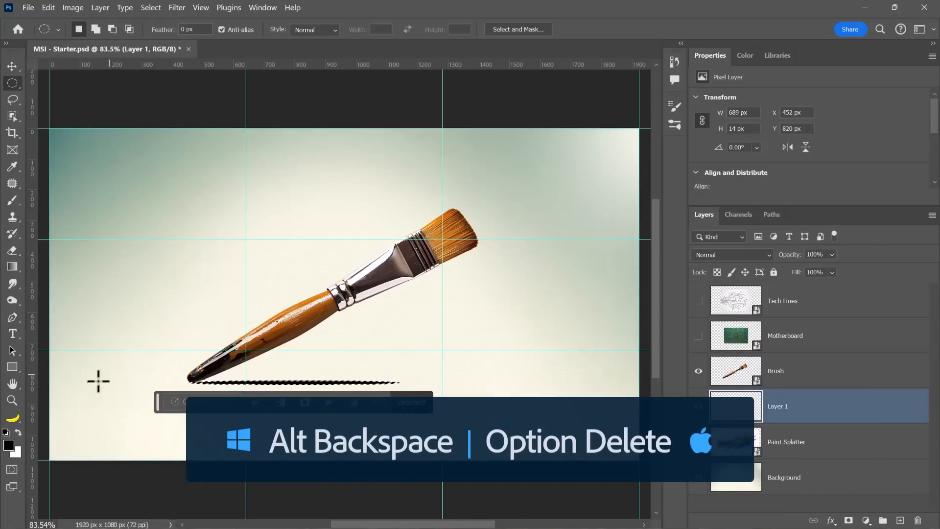
key(ctrl+d)
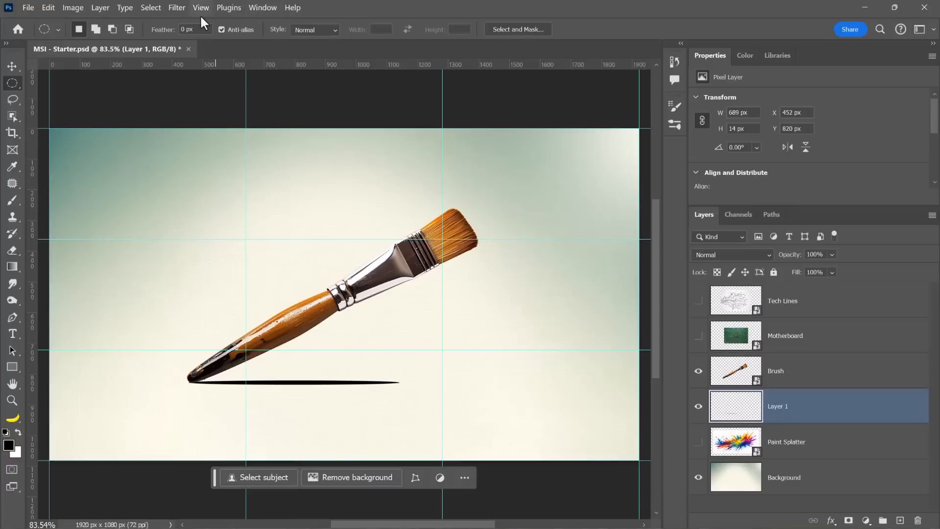
- Apply a Gaussian Blur with a radius of 8.6 pixels to the black ellipse
click(181, 7)
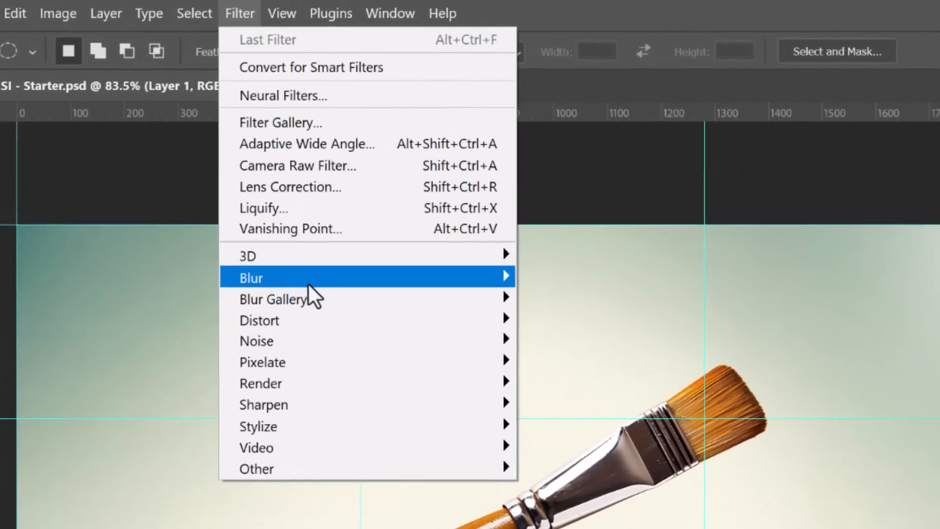
mouse_move(215, 159)
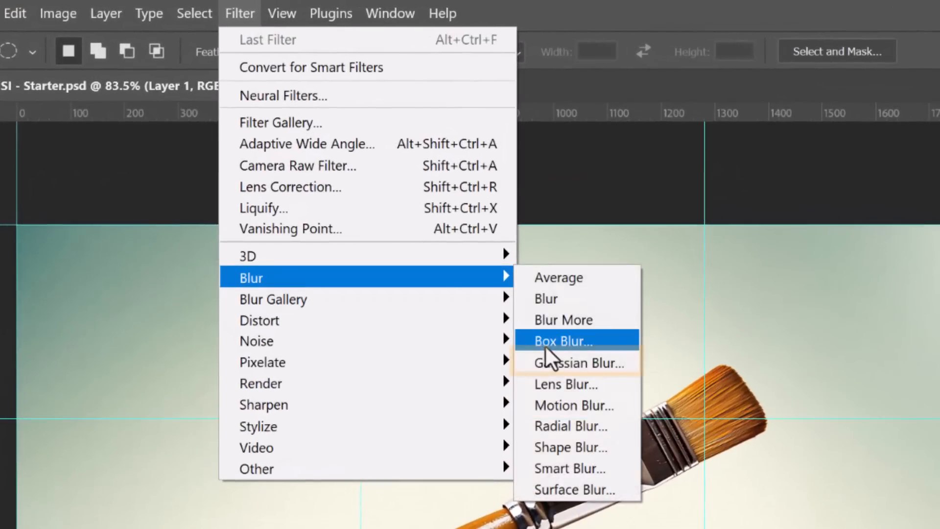
click(561, 365)
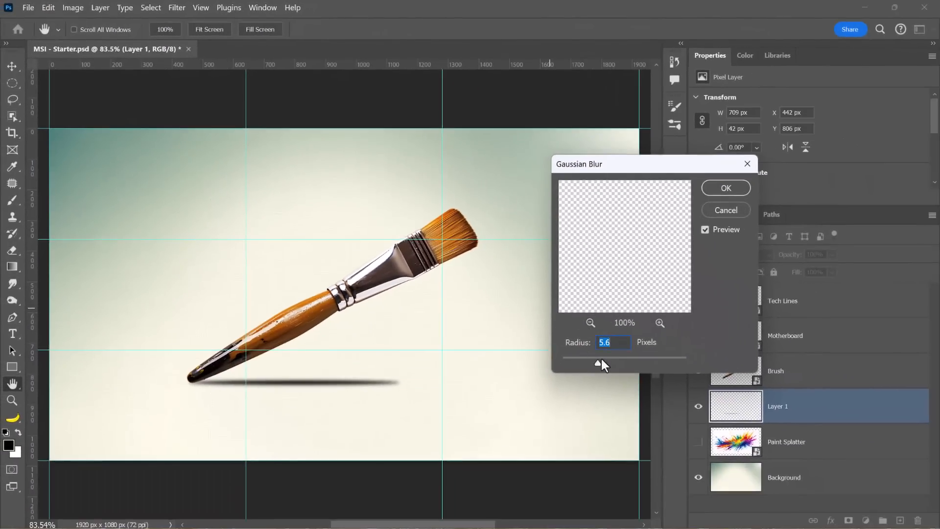
drag(602, 362, 611, 363)
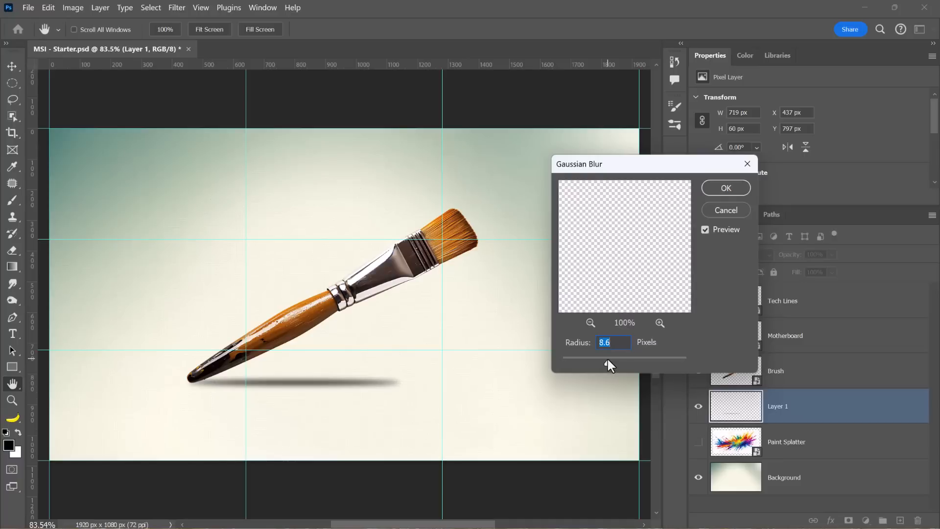
click(734, 193)
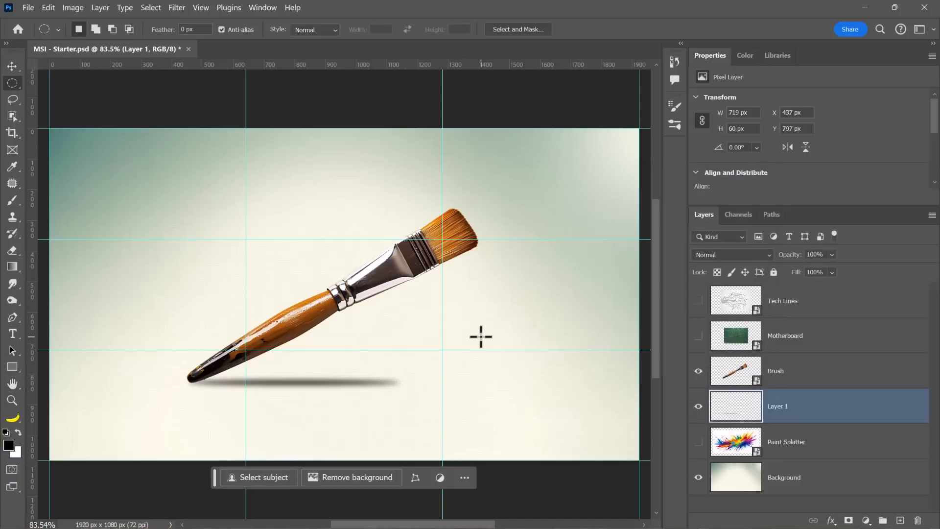
- Transform the blurred shadow by shifting it left, widening it to about 106.5%, and flattening it to about 50 px high
key(ctrl+t)
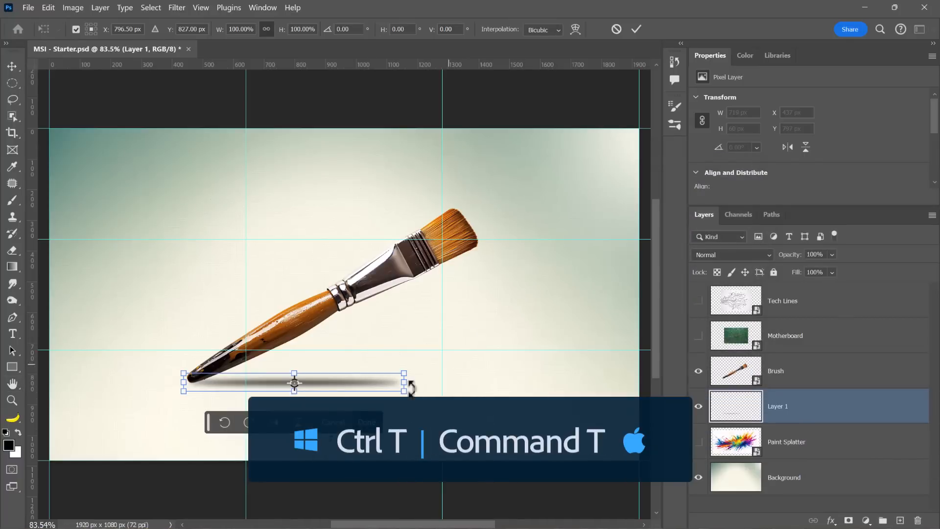
drag(347, 386, 309, 382)
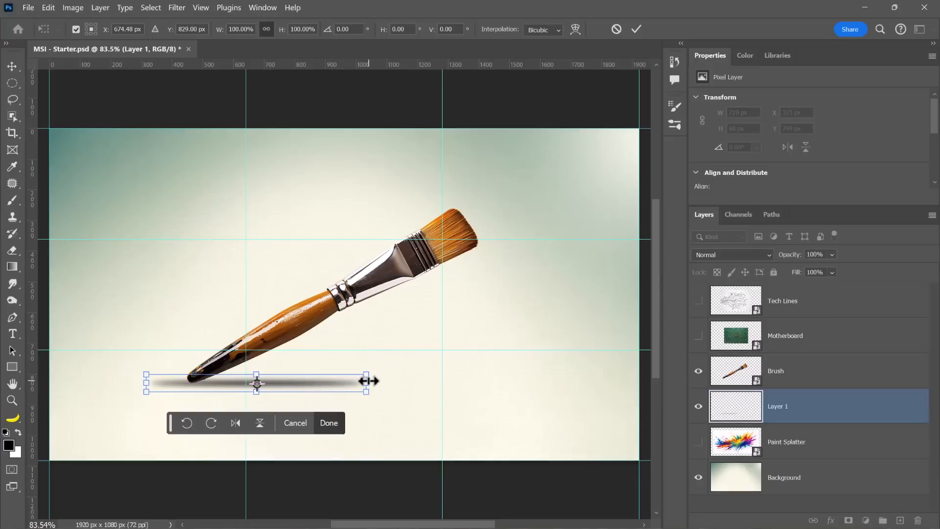
drag(368, 381, 381, 382)
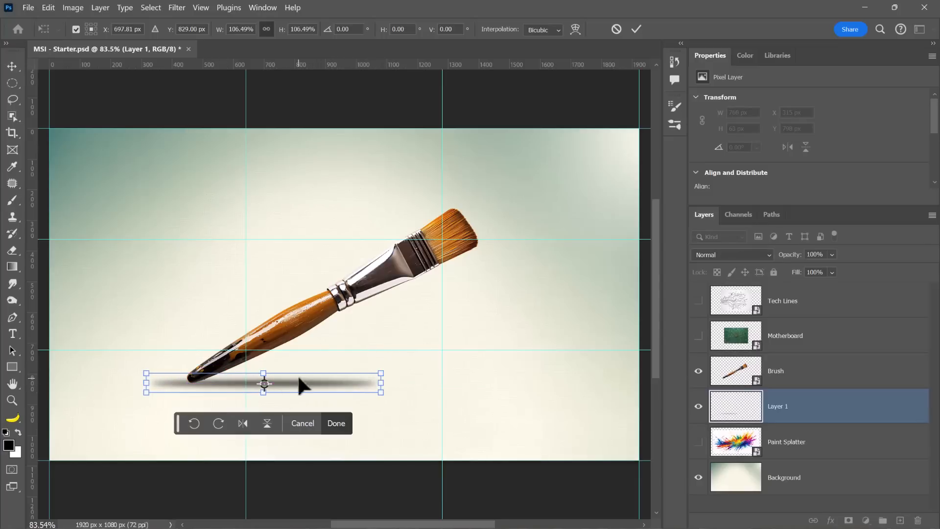
drag(264, 376, 269, 377)
key(Return)
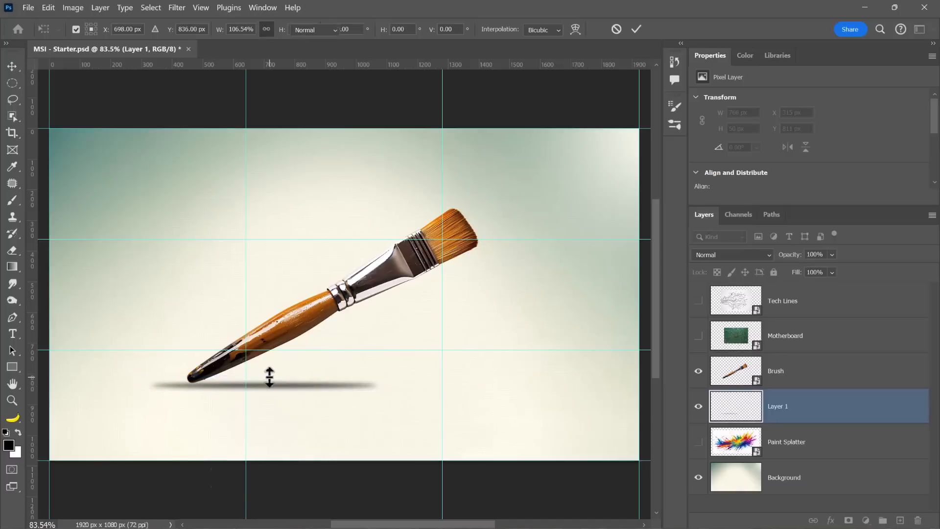
- Nudge the shadow up 10 px and left 30 px, then extend its right end by scaling it to about 117%
key(m)
key(v)
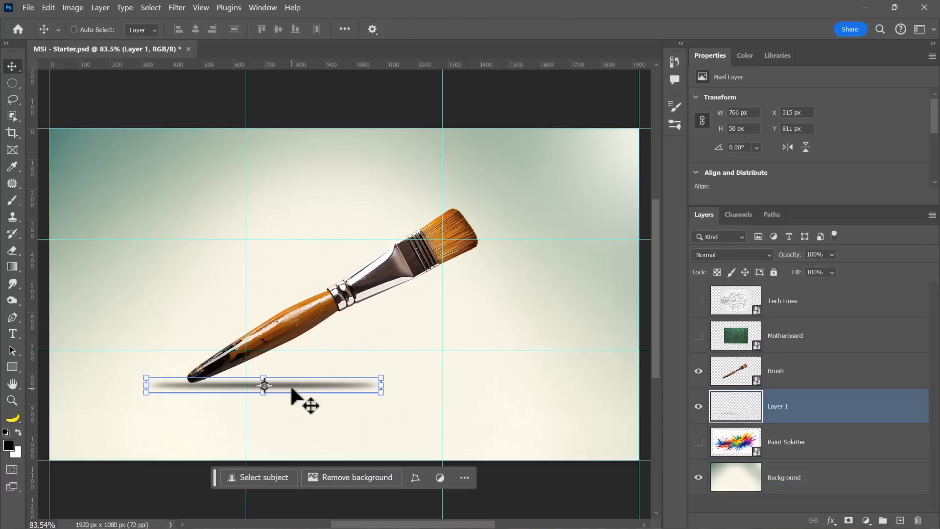
key(Up)
key(Up)
key(Up)
key(Up)
key(Up)
key(Up)
key(Up)
key(Up)
key(Up)
key(Up)
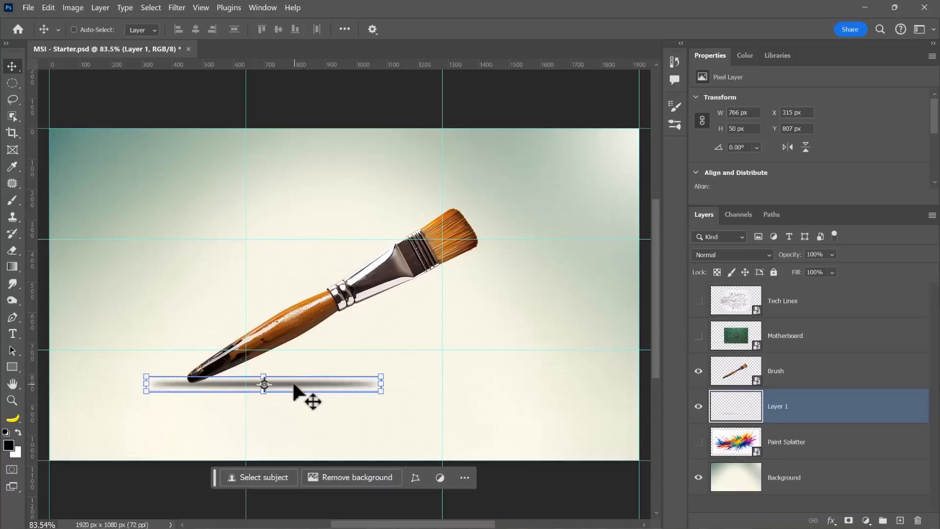
key(shift+Left)
key(shift+Left)
key(shift+Left)
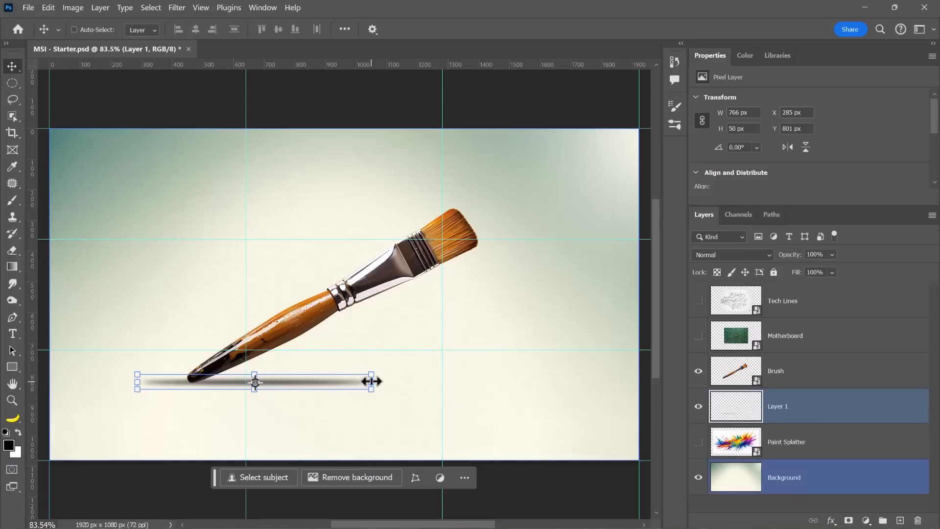
drag(371, 381, 410, 380)
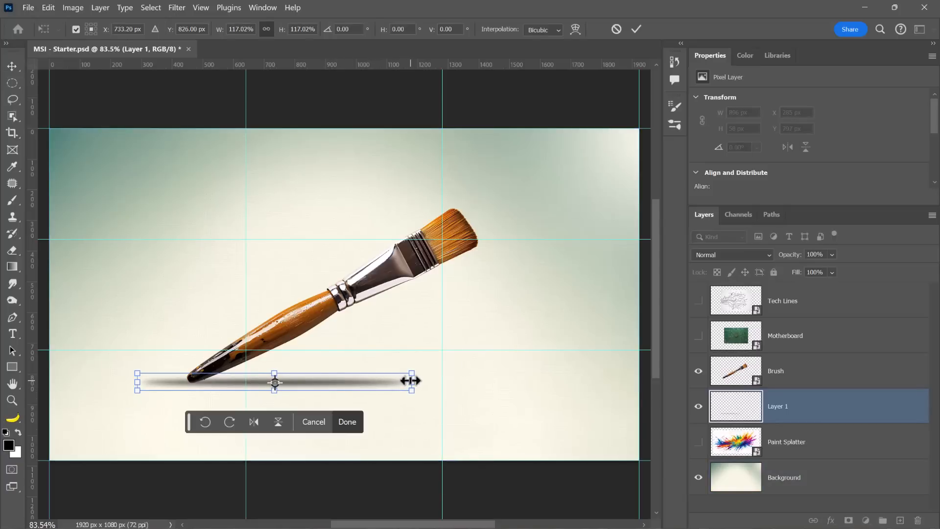
key(Return)
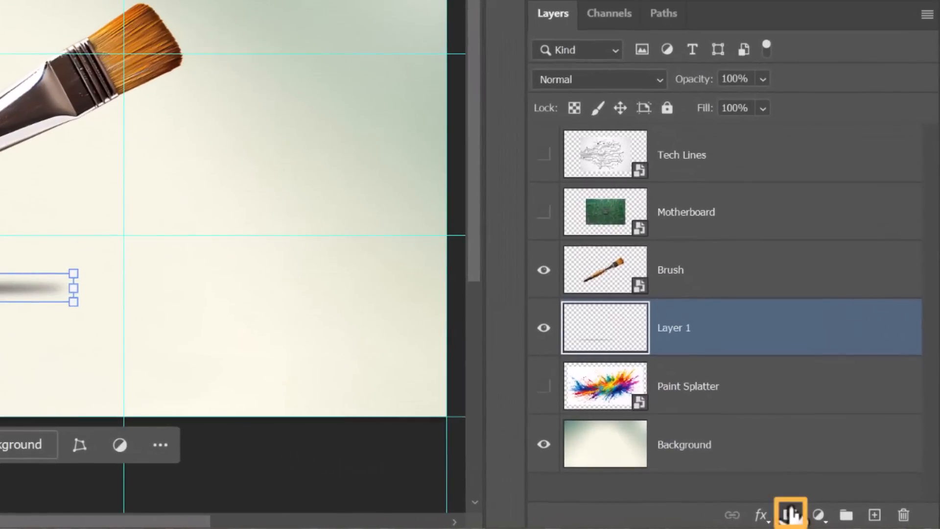
- Add a layer mask to the shadow layer and ready the Brush tool with black as the foreground colour
click(848, 520)
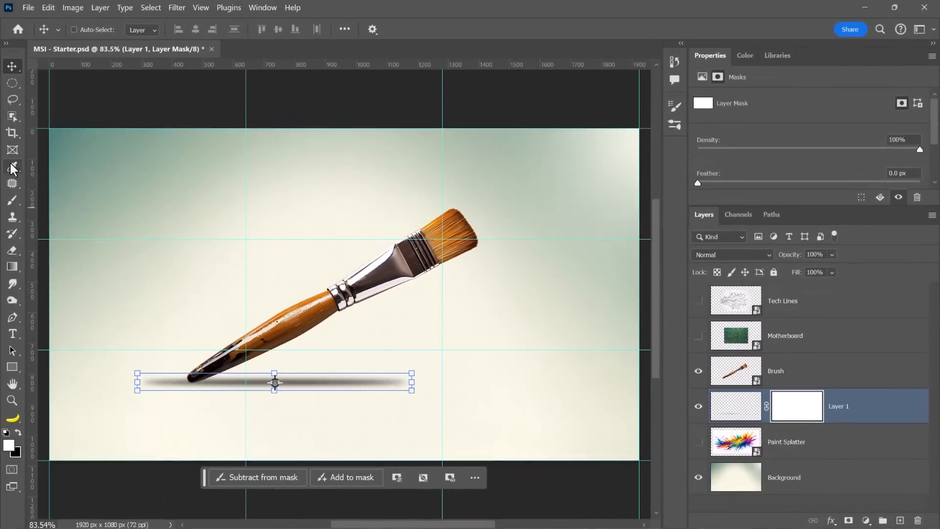
click(12, 200)
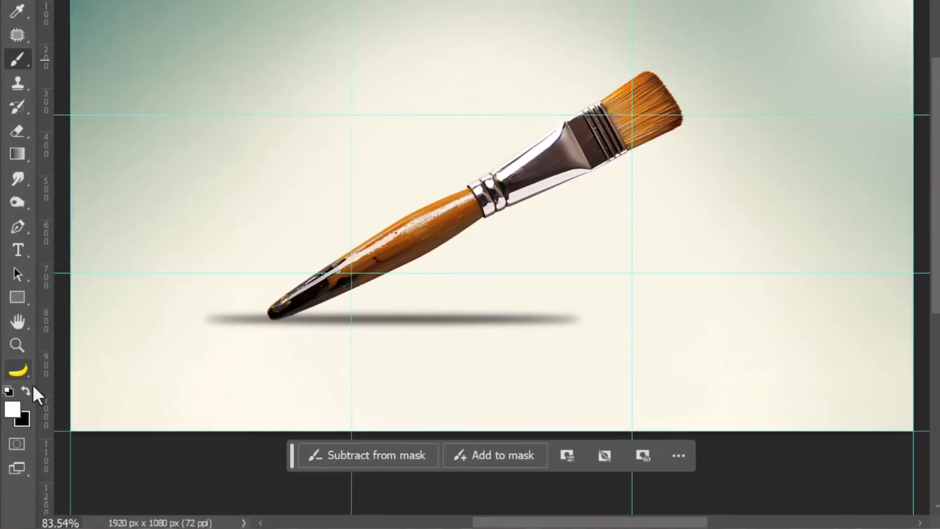
click(30, 387)
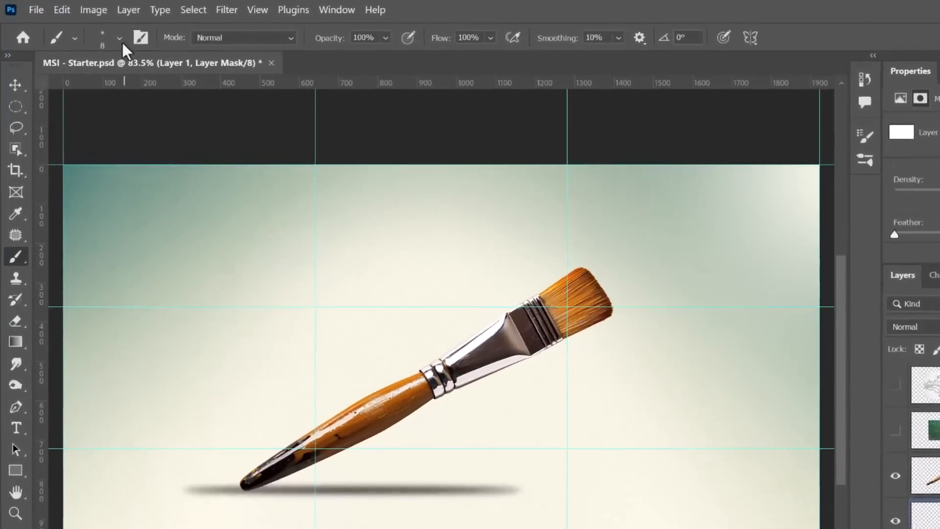
- Fade the shadow's left end by painting on its mask with a soft 500 px brush, and shift the shadow slightly left
click(93, 30)
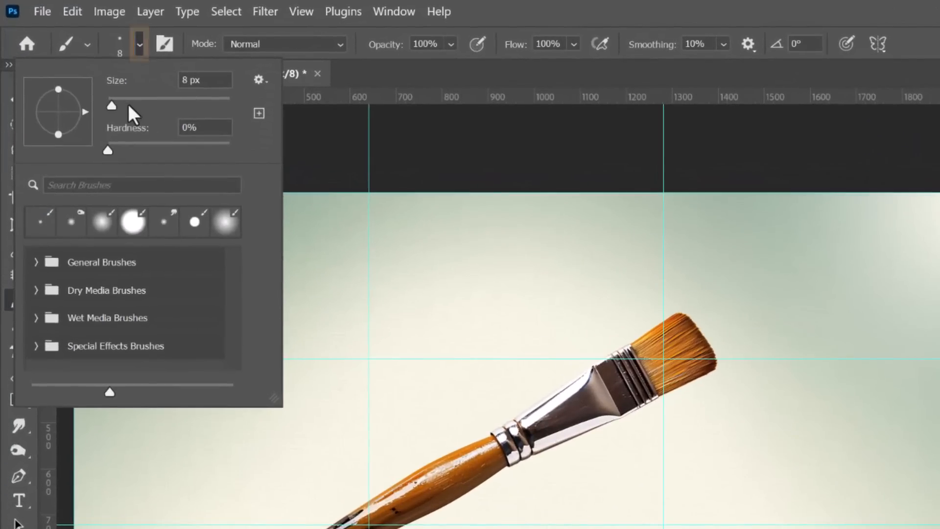
drag(128, 104, 132, 104)
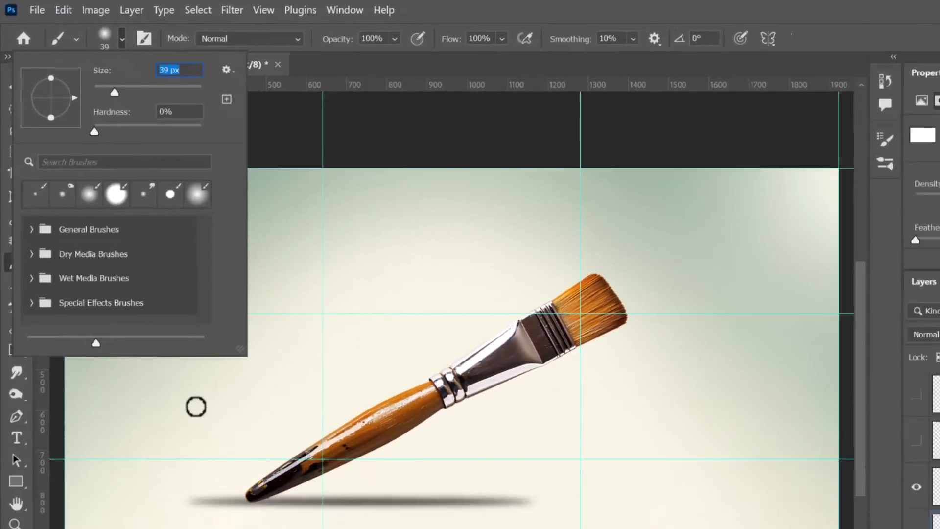
key(Return)
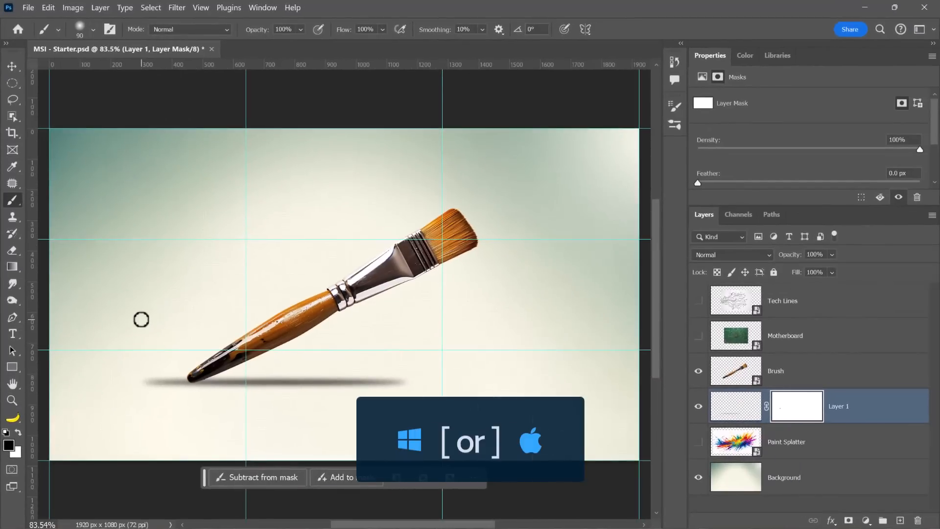
key(bracketright)
key(bracketright)
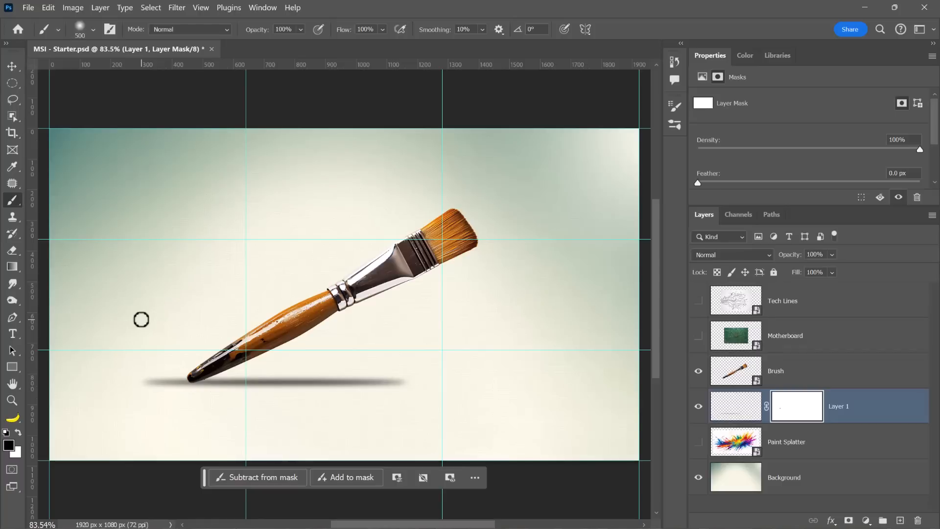
click(142, 346)
click(139, 354)
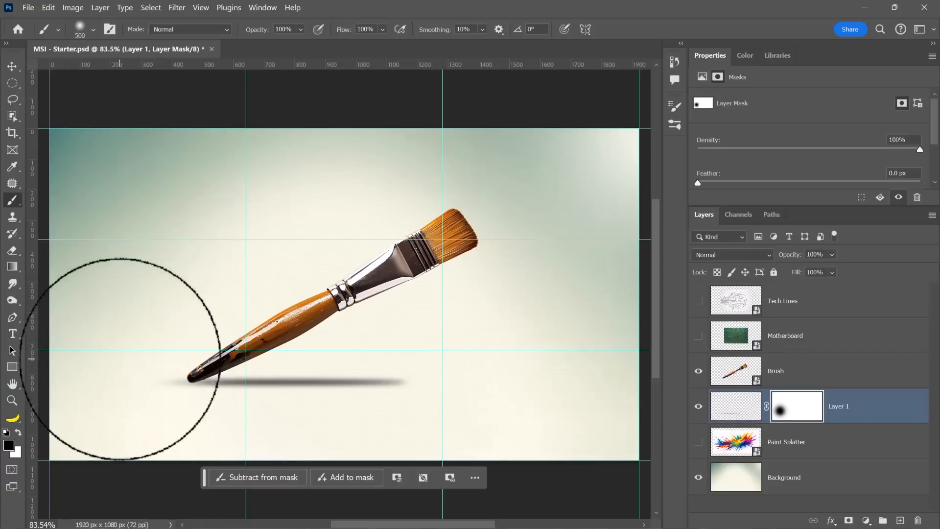
click(12, 66)
drag(385, 385, 370, 387)
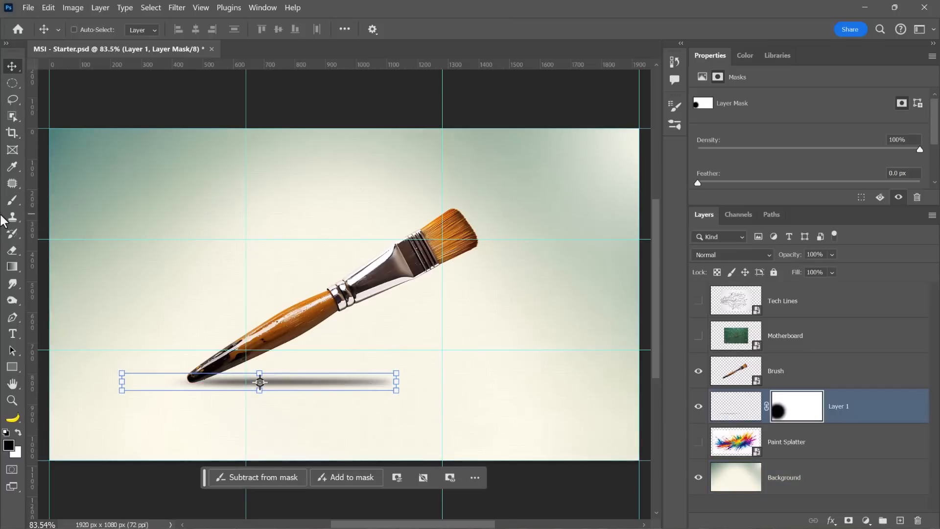
- Mask more of the shadow just beyond the paintbrush handle's tip with a soft black brush
click(12, 197)
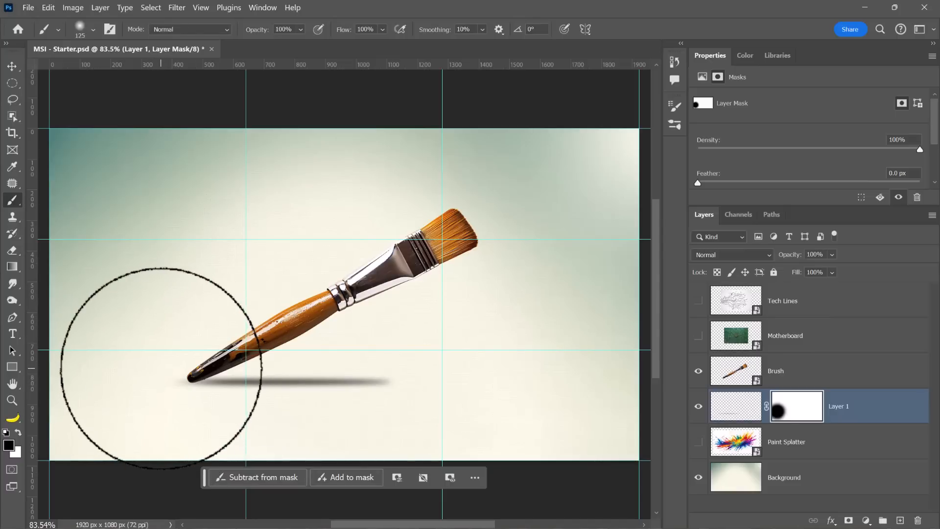
click(179, 379)
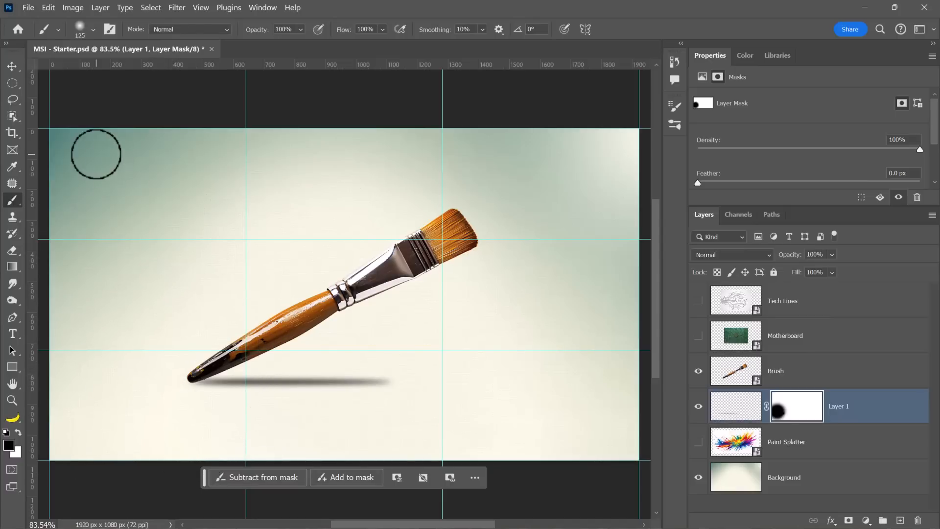
- Nudge the shadow left about 45 px and slightly up, and mask its excess left end with a soft 125 px brush
click(12, 66)
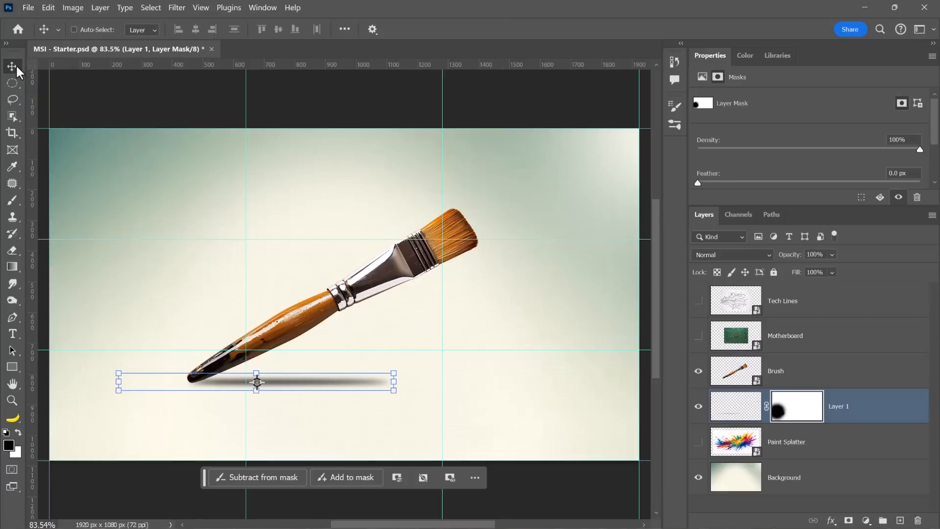
key(Left)
key(Left)
key(Up)
key(Up)
key(Left)
key(Left)
key(Left)
key(Left)
key(Left)
key(Left)
key(Left)
key(Left)
key(Left)
key(Left)
key(Left)
key(Left)
key(Left)
key(Left)
key(Left)
key(Left)
key(Left)
key(Left)
key(Left)
key(Left)
key(Left)
key(Left)
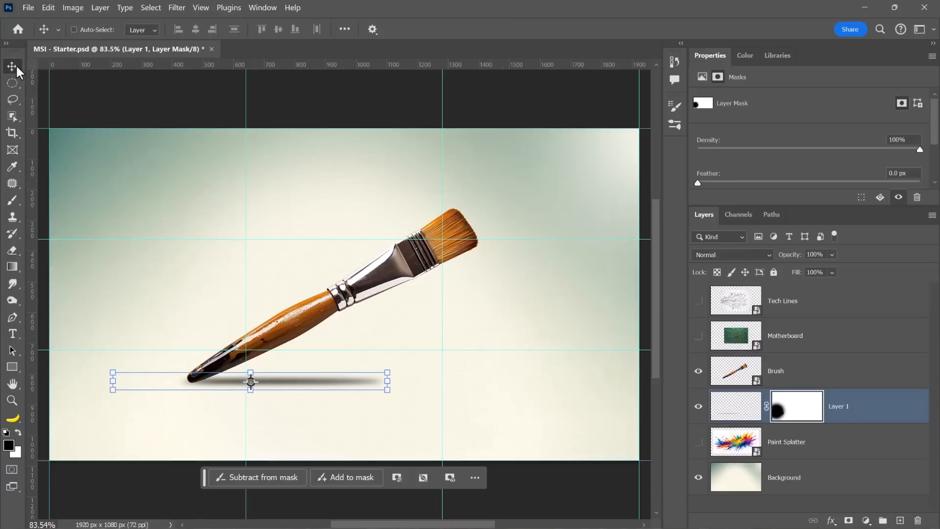
key(Left)
key(Left)
key(Left)
key(Left)
key(Left)
key(Left)
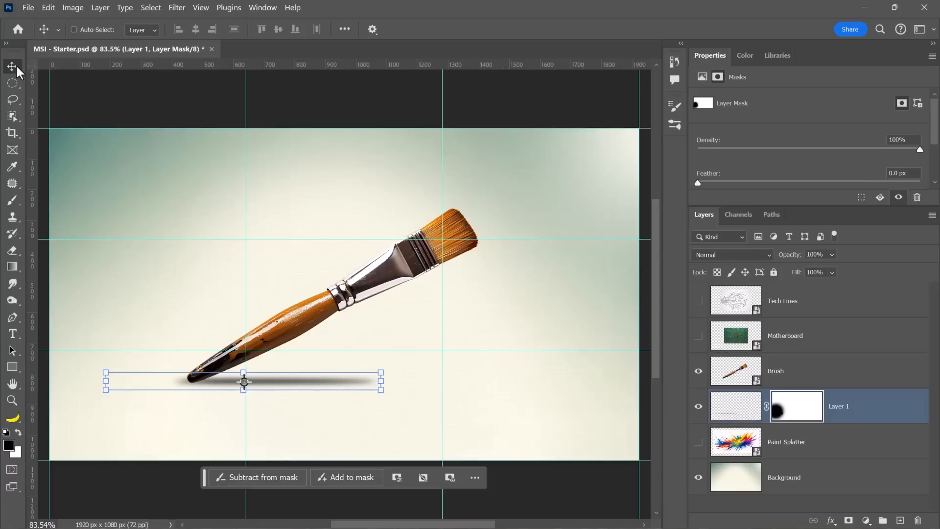
key(Up)
key(Up)
key(Down)
key(Down)
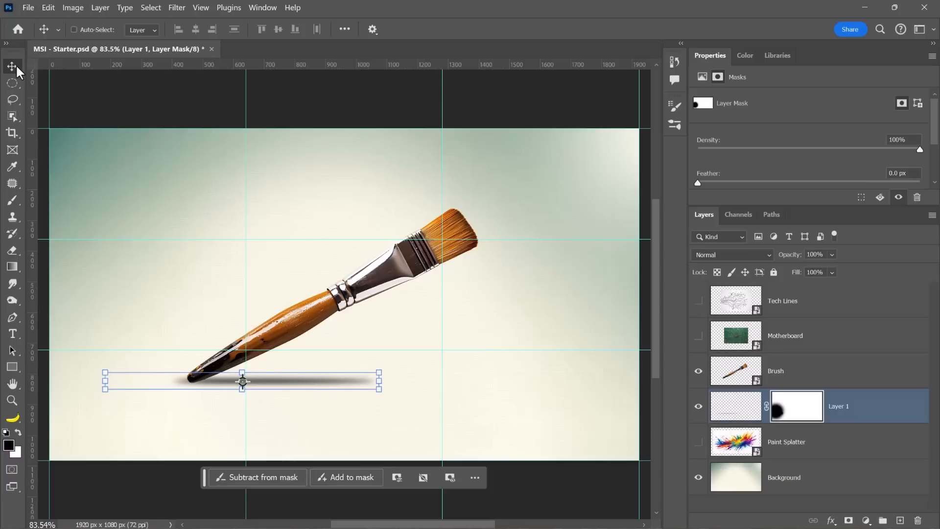
click(12, 200)
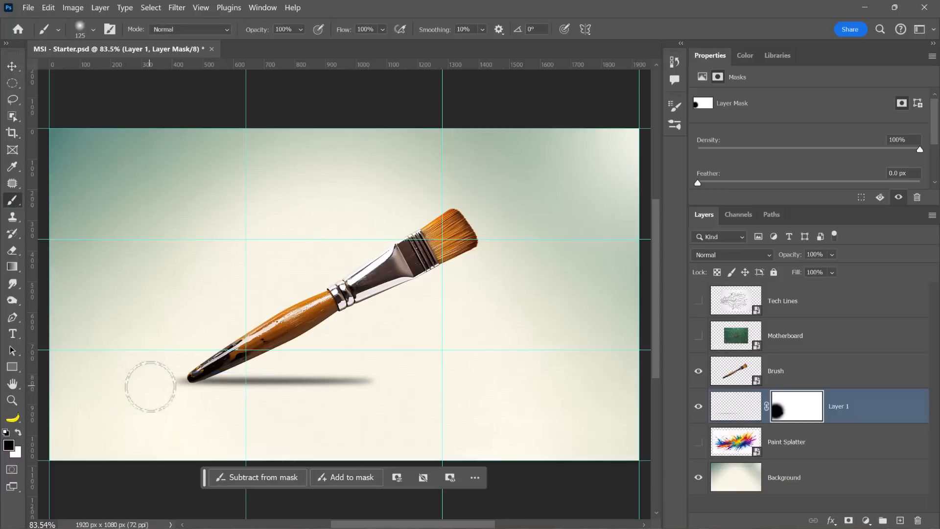
mouse_move(170, 383)
mouse_down()
mouse_move(170, 374)
mouse_move(167, 380)
mouse_up()
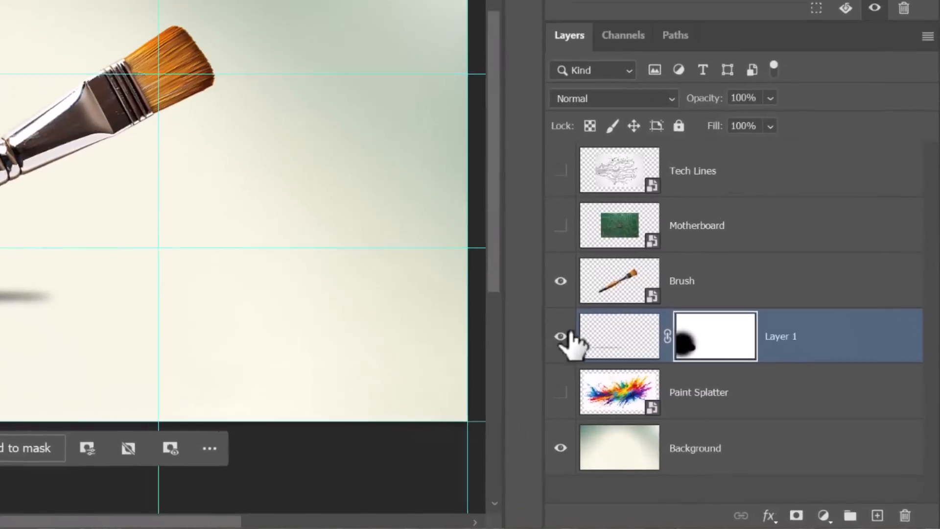
- Apply a Motion Blur to the shadow layer's pixels with angle 0° and distance 657 pixels
click(586, 341)
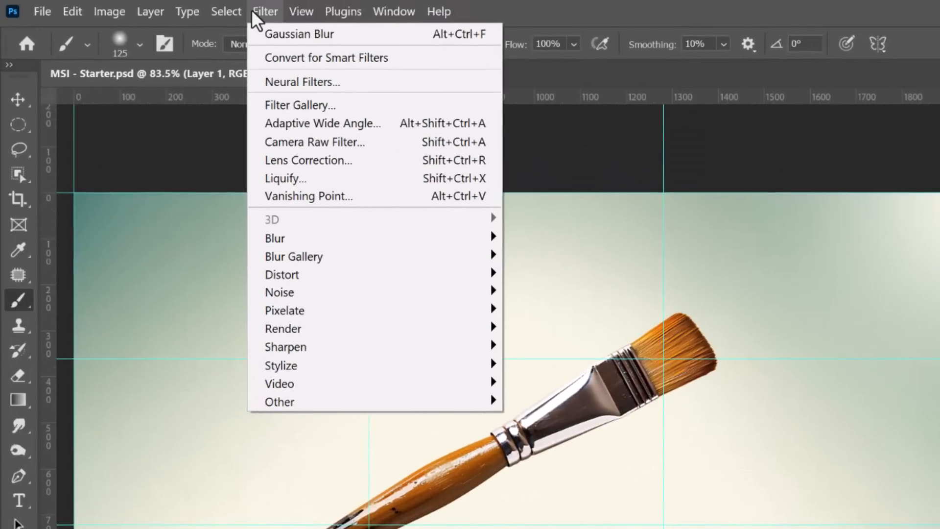
mouse_move(306, 233)
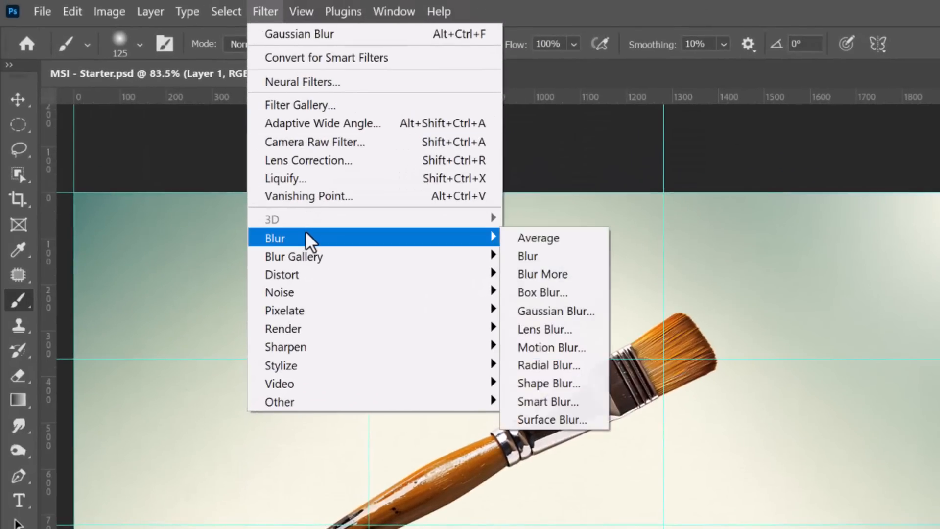
click(580, 348)
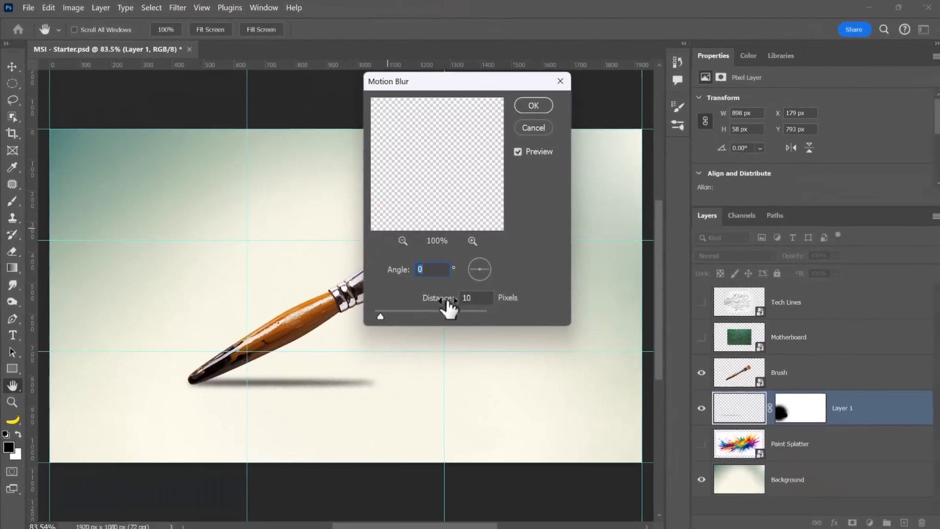
drag(496, 412, 568, 413)
click(454, 316)
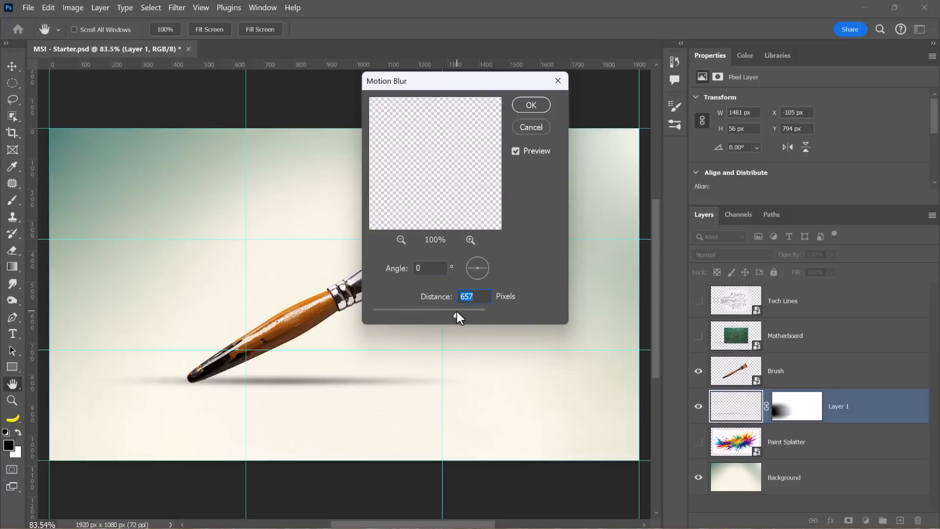
click(541, 104)
- Move the motion-blurred shadow about 130 px left and paint its mask black to hide the part left of the handle tip
click(12, 65)
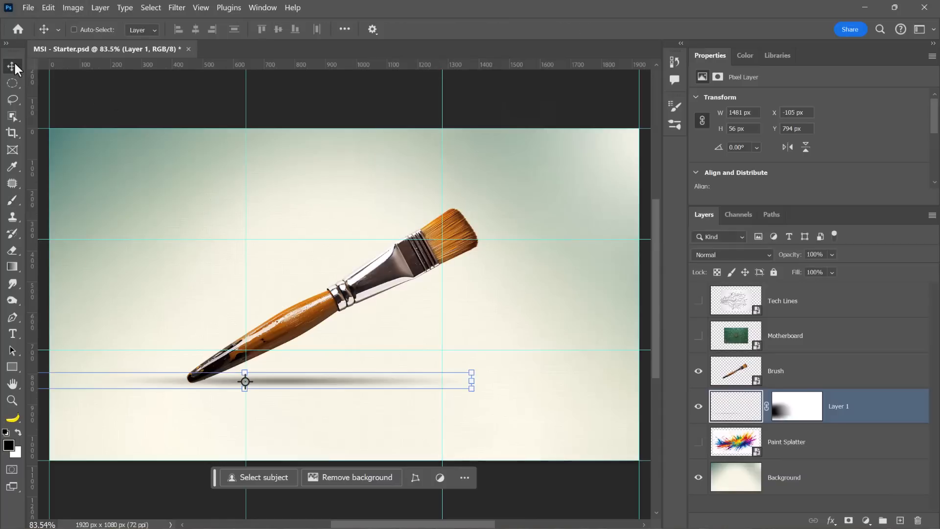
drag(318, 380, 280, 380)
click(786, 403)
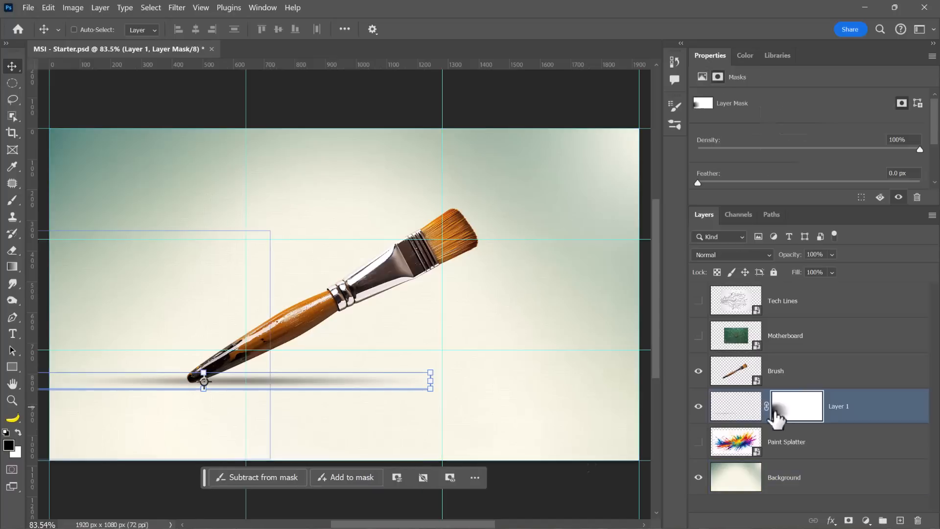
click(12, 201)
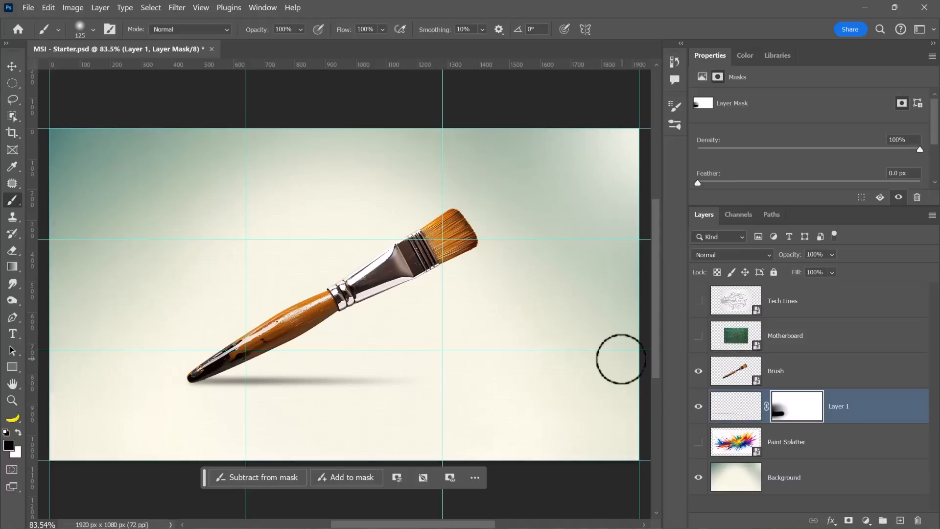
- Show the Paint Splatter layer and set its blend mode to Multiply
click(698, 442)
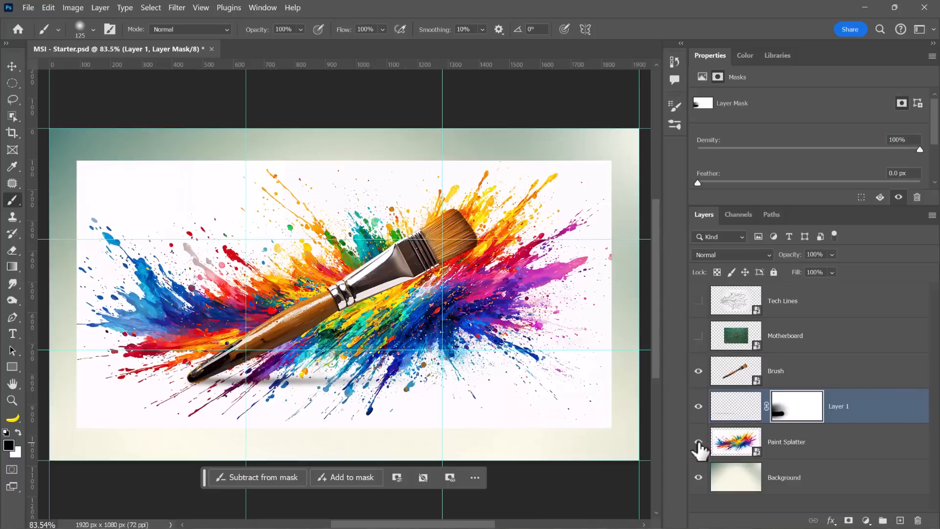
click(819, 452)
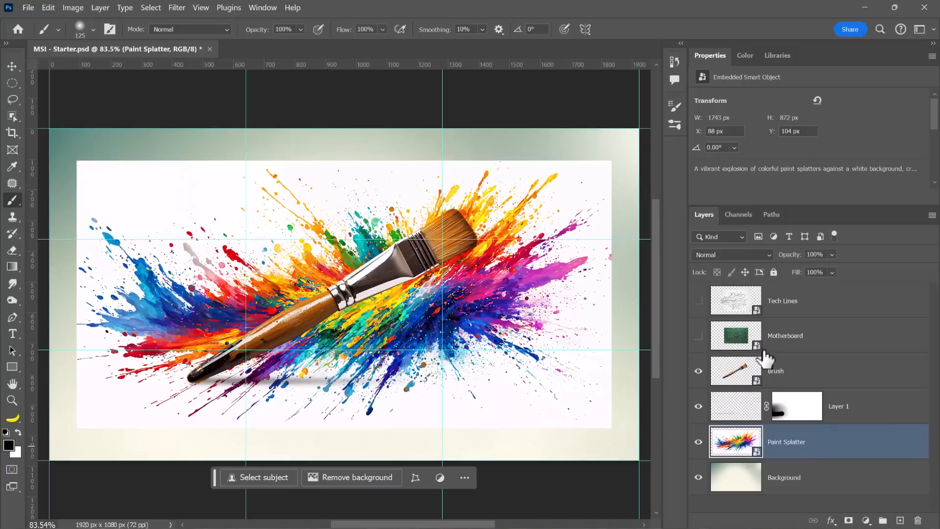
click(757, 257)
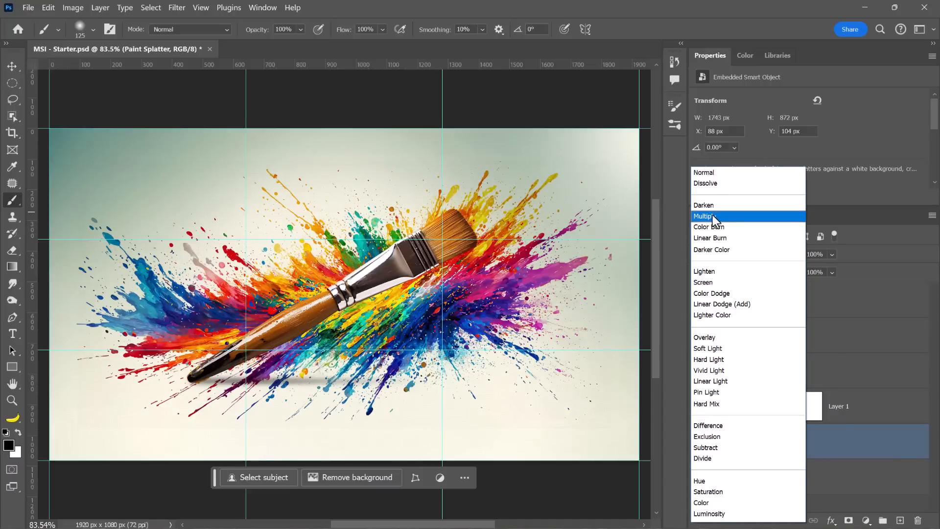
click(724, 216)
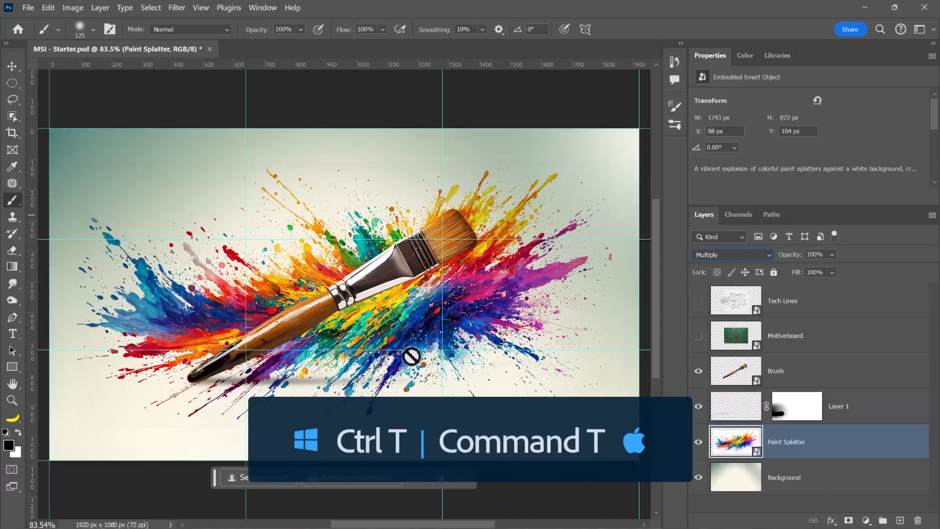
- Free-transform the paint splatter by flipping it horizontally, rotating it to about 142.7°, and moving its burst behind the bristles
key(ctrl+t)
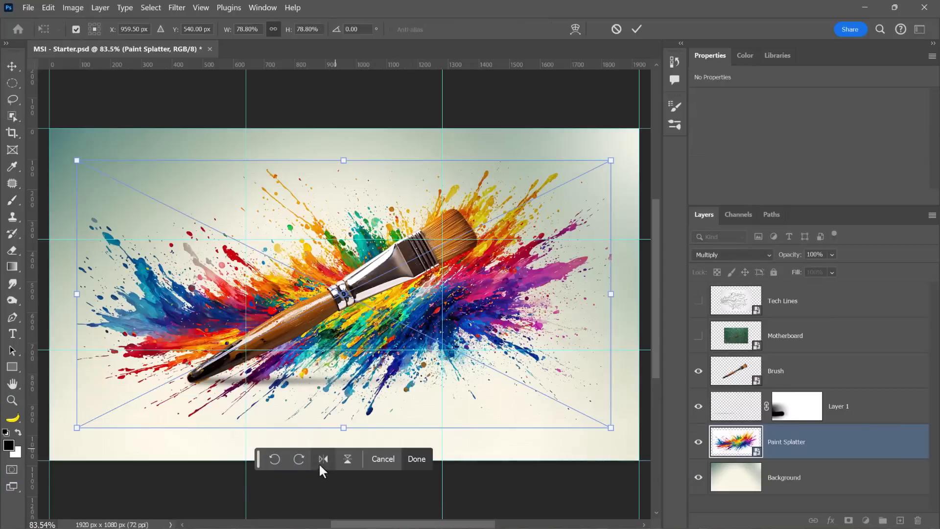
click(320, 461)
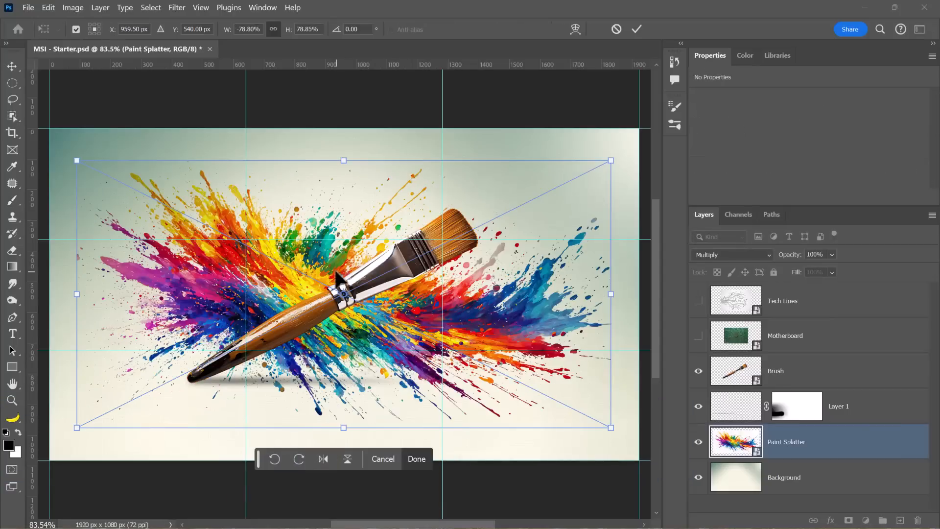
drag(71, 143, 61, 336)
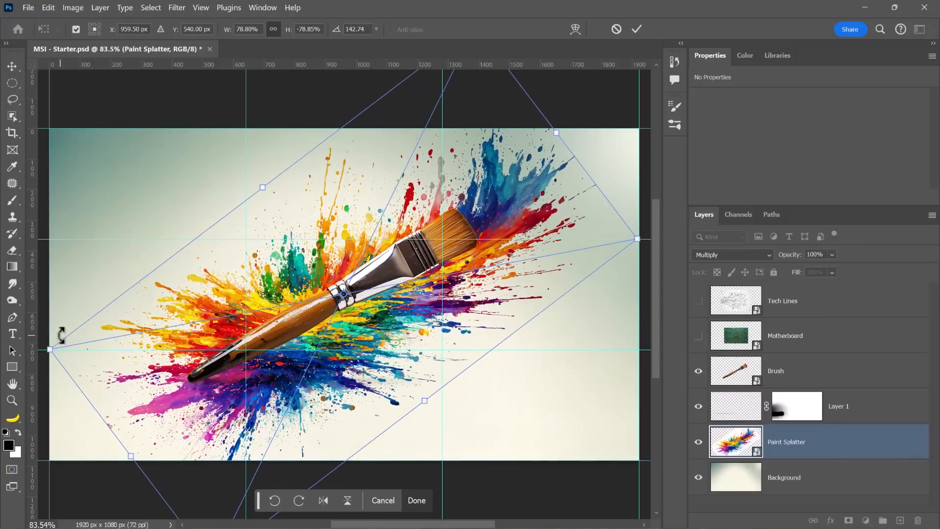
mouse_move(205, 427)
mouse_down()
mouse_move(415, 289)
mouse_move(380, 332)
mouse_up()
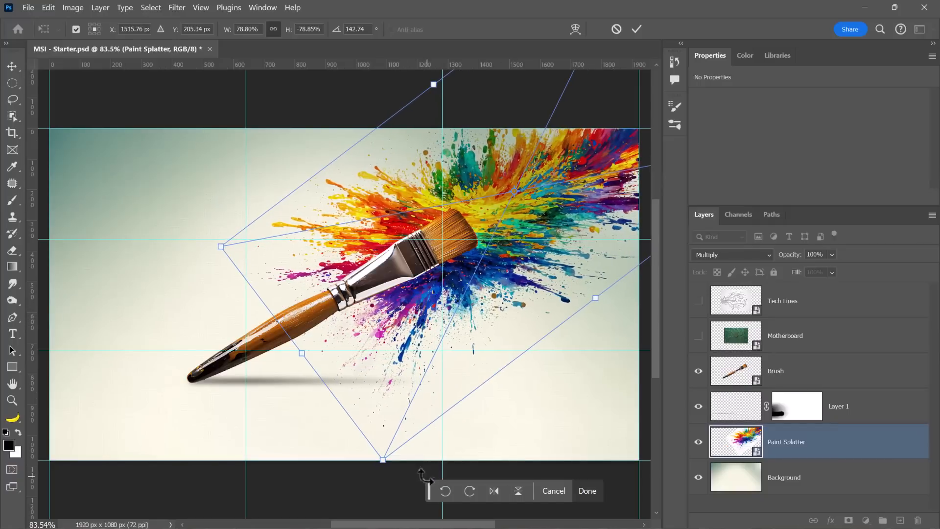
- Rotate the paint splatter to about 126.5° around the bristles and scale it from its centre to about 62.3%
drag(422, 477, 367, 475)
mouse_move(470, 317)
mouse_down()
mouse_move(480, 333)
mouse_move(473, 322)
mouse_up()
drag(212, 256, 255, 353)
drag(412, 352, 378, 334)
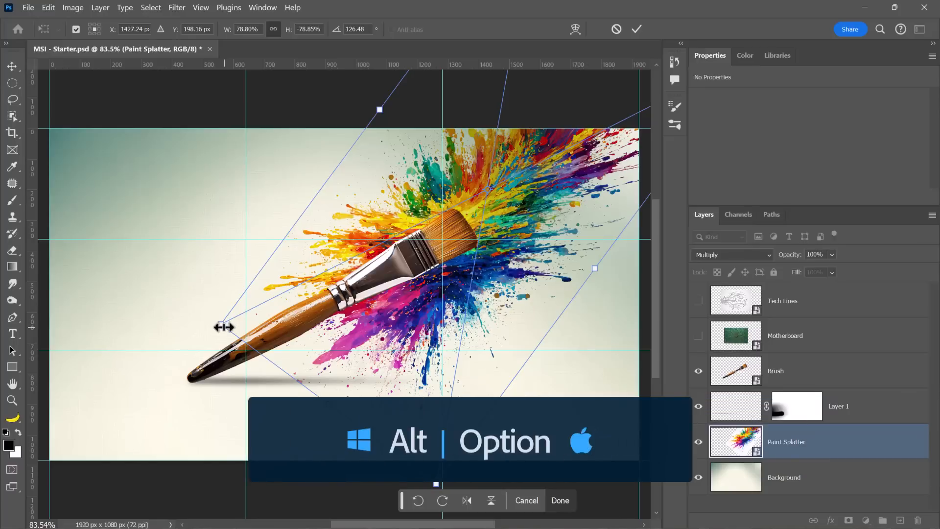
drag(222, 327, 260, 299)
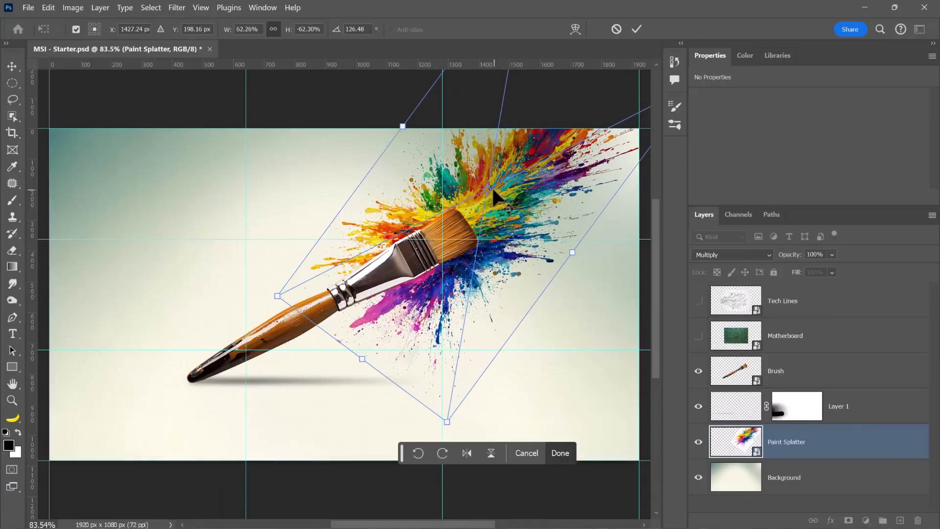
- Rotate the paint splatter to about 142.2° and finish the transform with its centre near X 1420 px, Y 259 px
drag(516, 207, 512, 228)
mouse_move(356, 412)
mouse_down()
mouse_move(304, 399)
mouse_move(318, 414)
mouse_move(294, 401)
mouse_move(293, 409)
mouse_up()
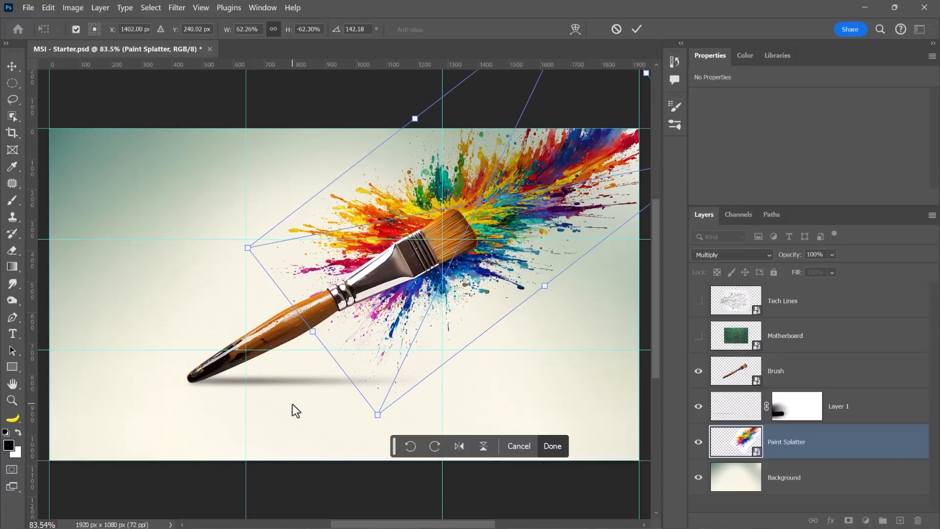
mouse_move(381, 354)
mouse_down()
mouse_move(389, 363)
mouse_move(386, 355)
mouse_up()
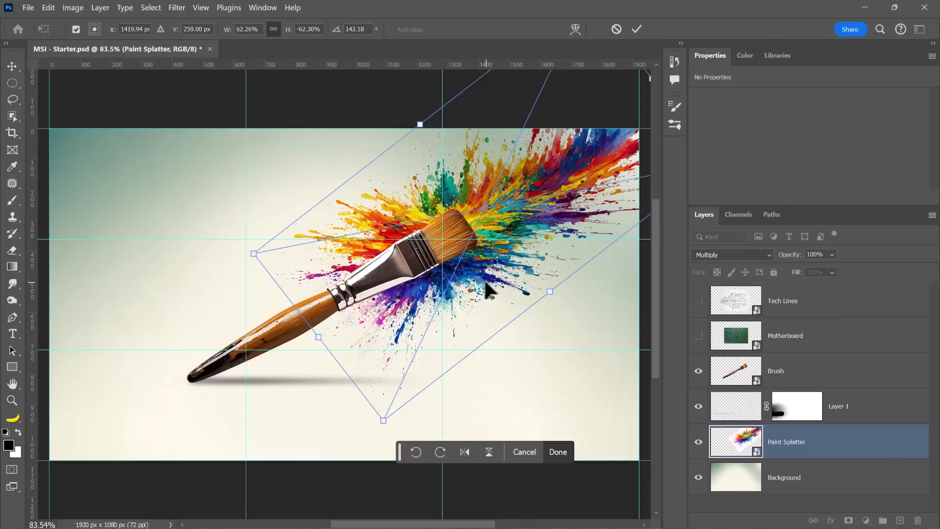
key(Return)
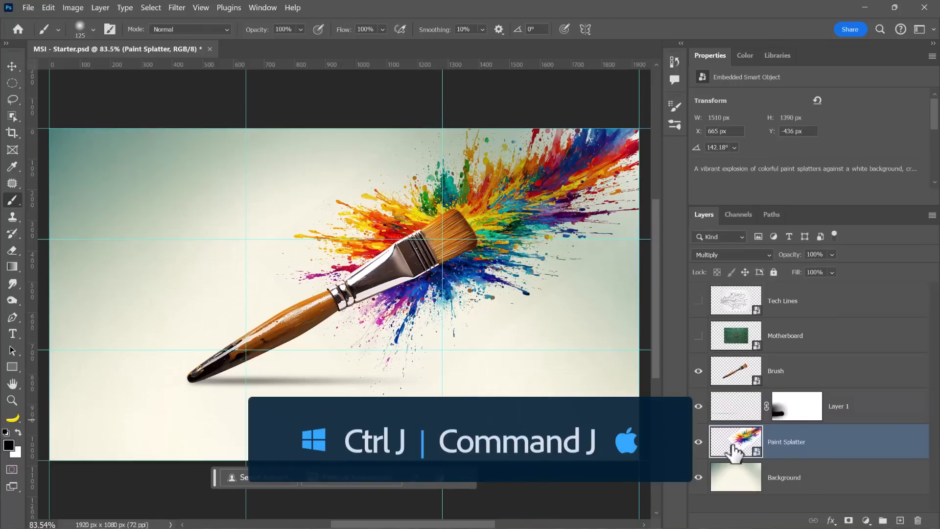
- Duplicate the Paint Splatter layer and place the copy directly above the Brush layer
key(ctrl+j)
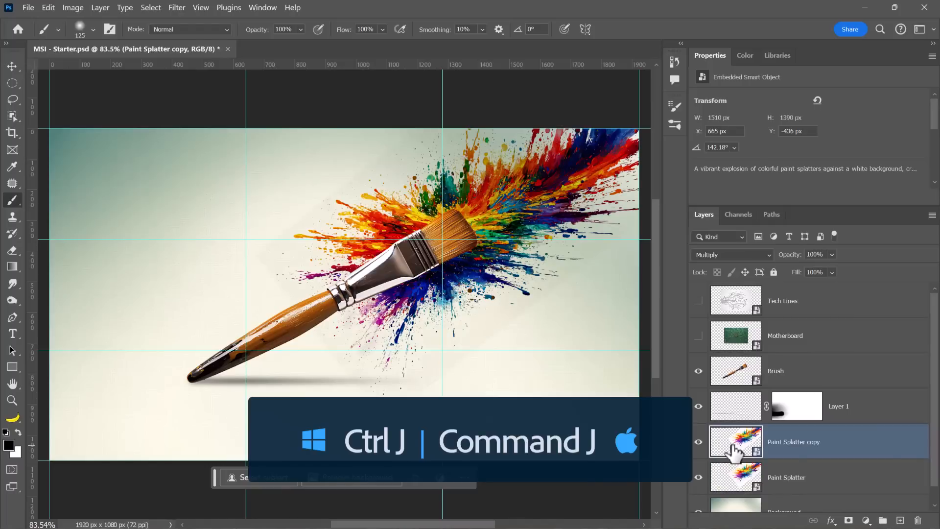
drag(734, 450, 743, 361)
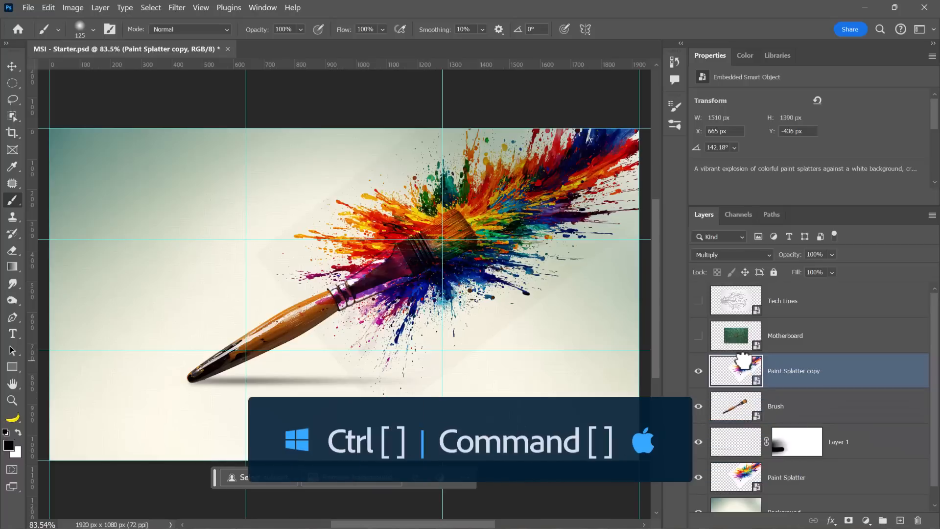
key(ctrl+bracketright)
key(ctrl+bracketleft)
key(ctrl+bracketleft)
key(ctrl+bracketleft)
key(ctrl+bracketleft)
key(ctrl+bracketright)
key(ctrl+bracketright)
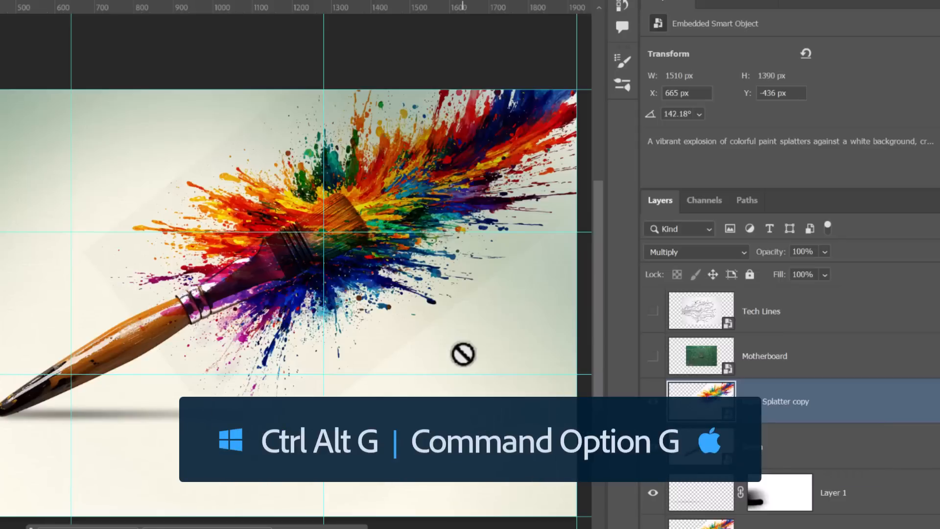
- Clip the splatter copy to the Brush layer and shift it right to X 820 px for paint over the bristles
key(ctrl+alt+g)
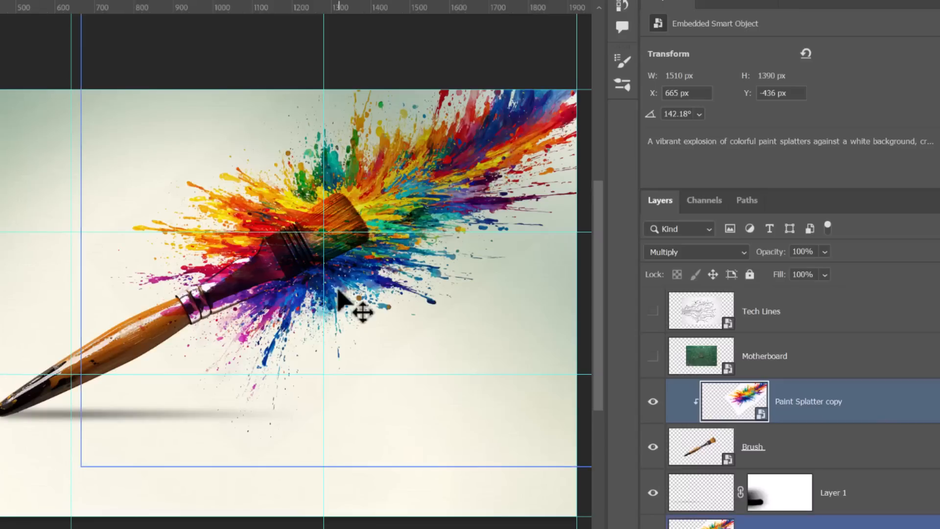
mouse_move(357, 310)
mouse_down()
mouse_move(200, 364)
mouse_move(22, 462)
mouse_move(168, 394)
mouse_move(177, 392)
mouse_move(176, 413)
mouse_move(531, 274)
mouse_move(405, 235)
mouse_move(346, 272)
mouse_move(357, 294)
mouse_move(384, 304)
mouse_move(405, 296)
mouse_up()
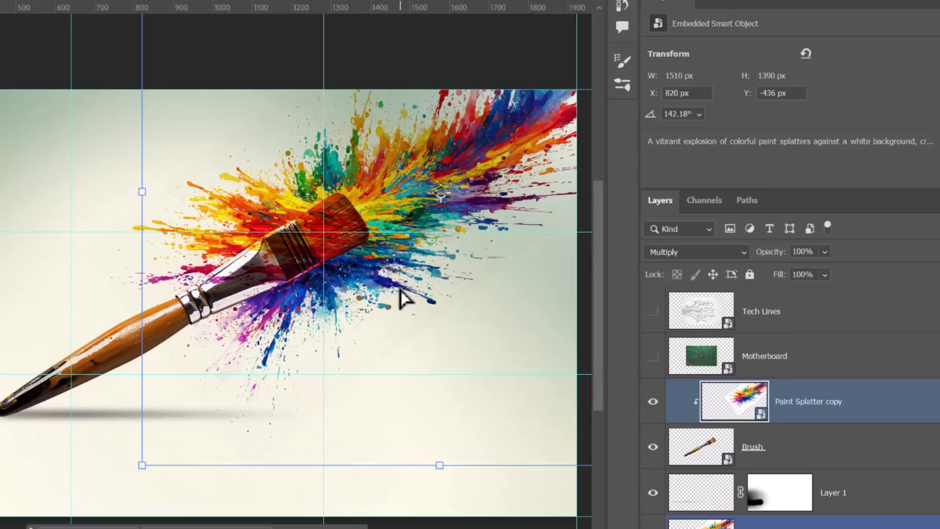
- Set the clipped splatter copy's blend mode to Darken and reposition it to X 875 px
click(670, 257)
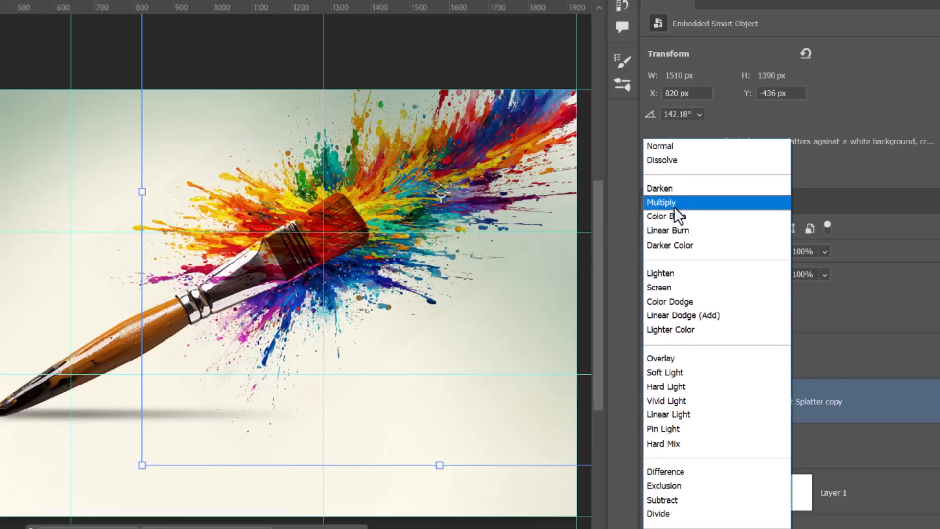
click(671, 183)
mouse_move(551, 215)
mouse_down()
mouse_move(384, 315)
mouse_move(357, 248)
mouse_move(377, 210)
mouse_move(417, 253)
mouse_move(426, 319)
mouse_move(399, 273)
mouse_move(407, 270)
mouse_move(399, 274)
mouse_up()
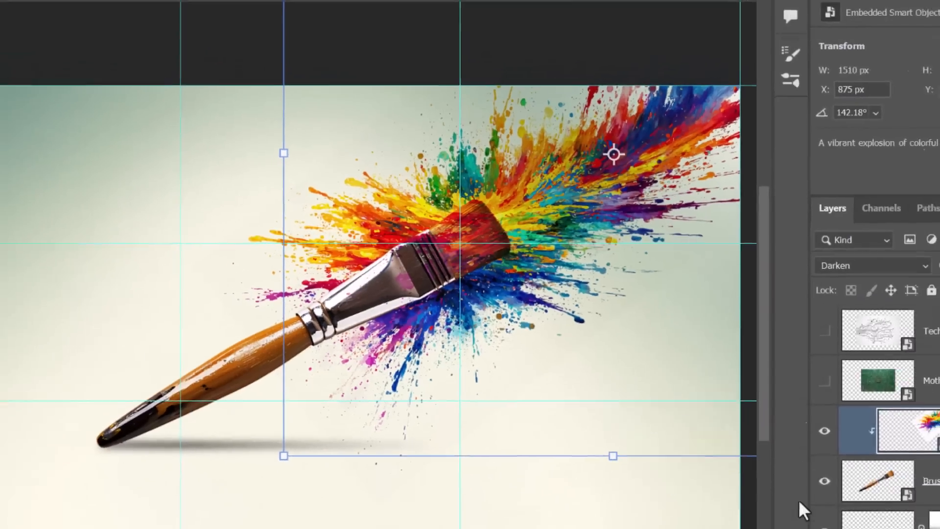
- Apply a Levels adjustment to the Paint Splatter layer beneath the brush, lowering the white input level to clean up its background
click(751, 479)
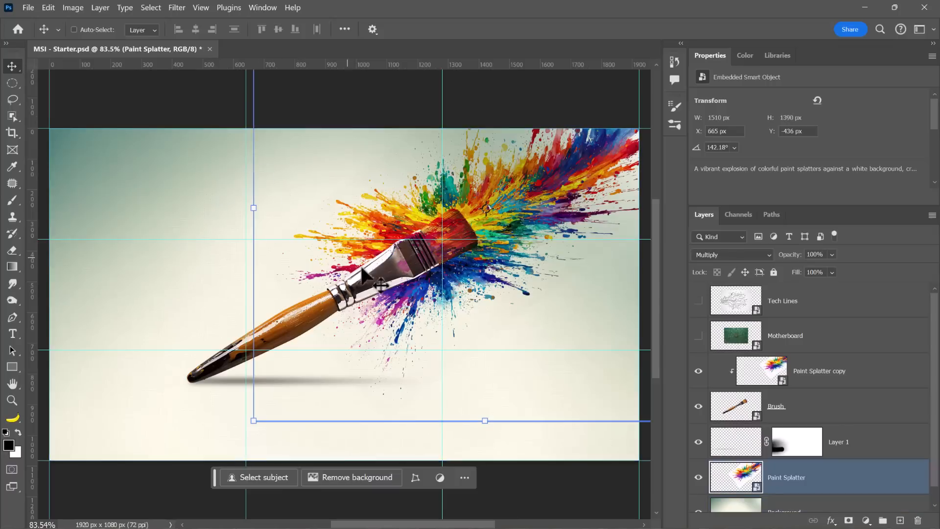
click(82, 10)
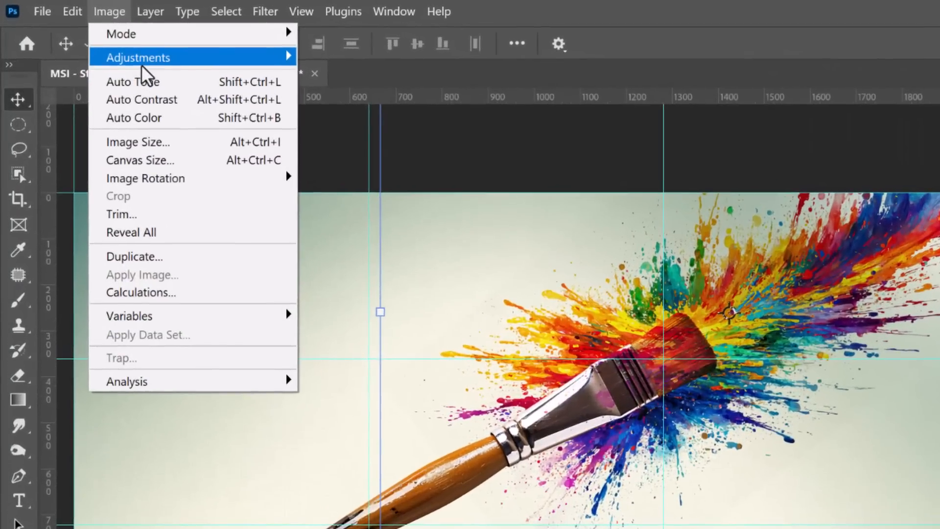
mouse_move(95, 40)
click(318, 79)
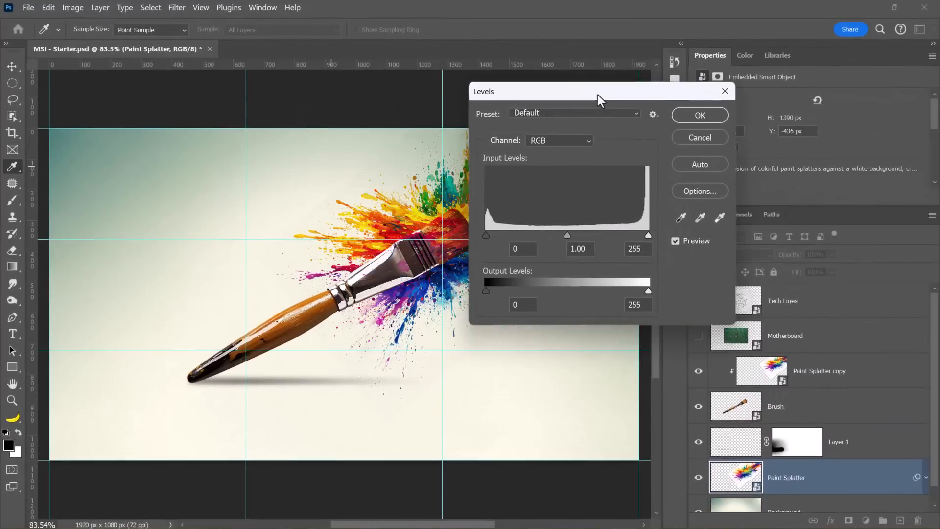
drag(598, 95, 598, 93)
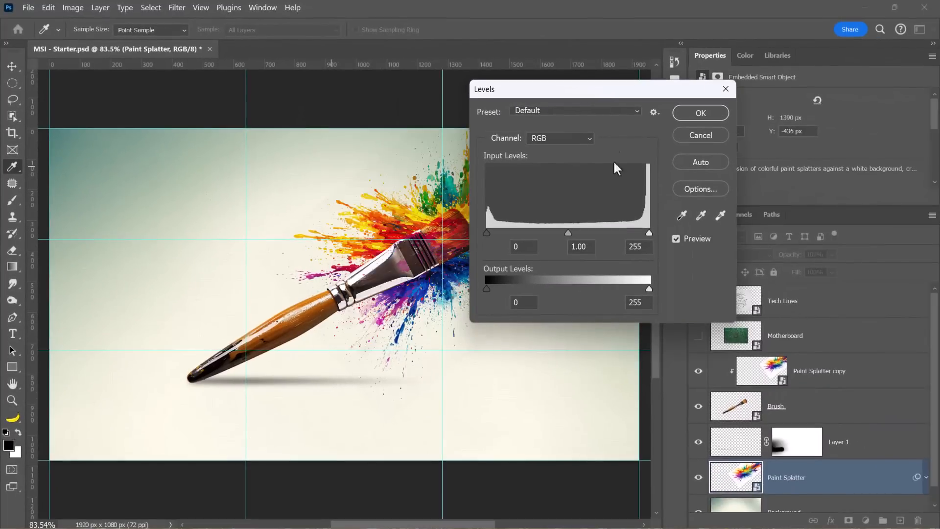
mouse_move(649, 233)
mouse_down()
mouse_move(663, 231)
mouse_move(639, 230)
mouse_up()
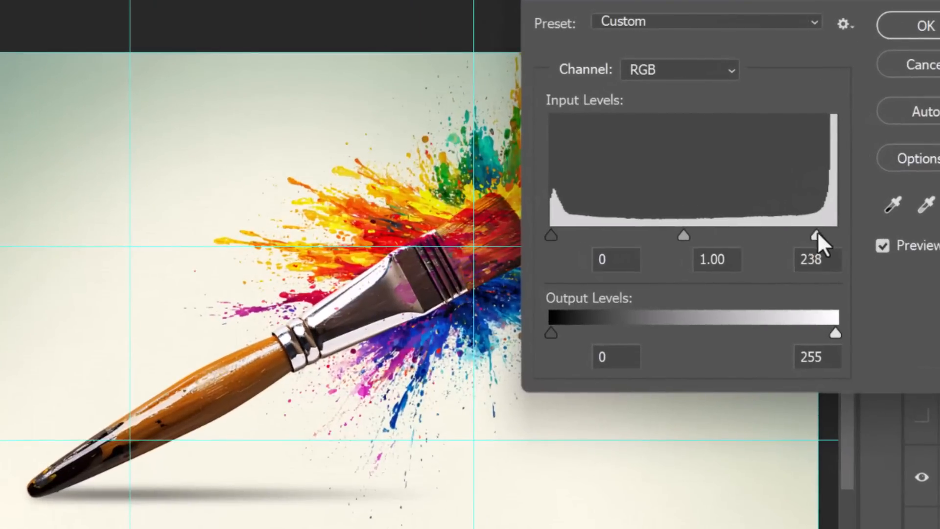
drag(817, 236, 844, 228)
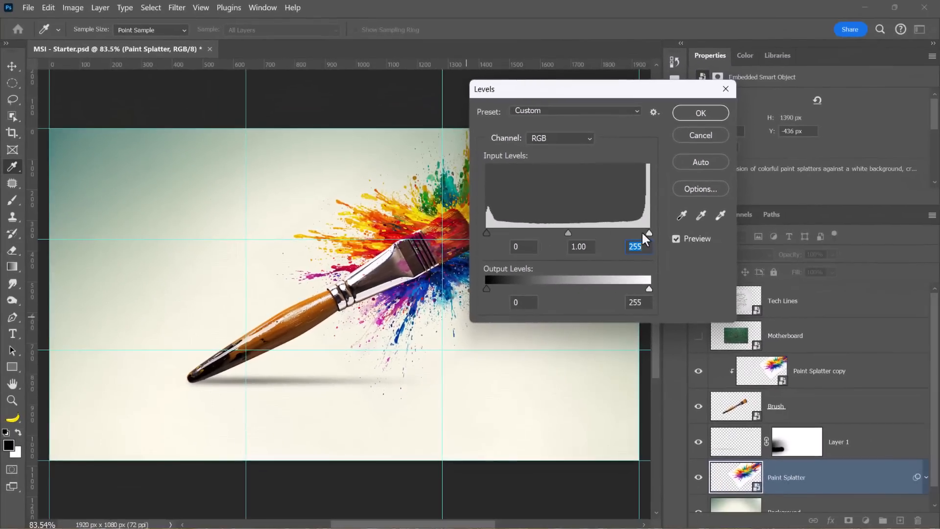
drag(649, 234, 635, 234)
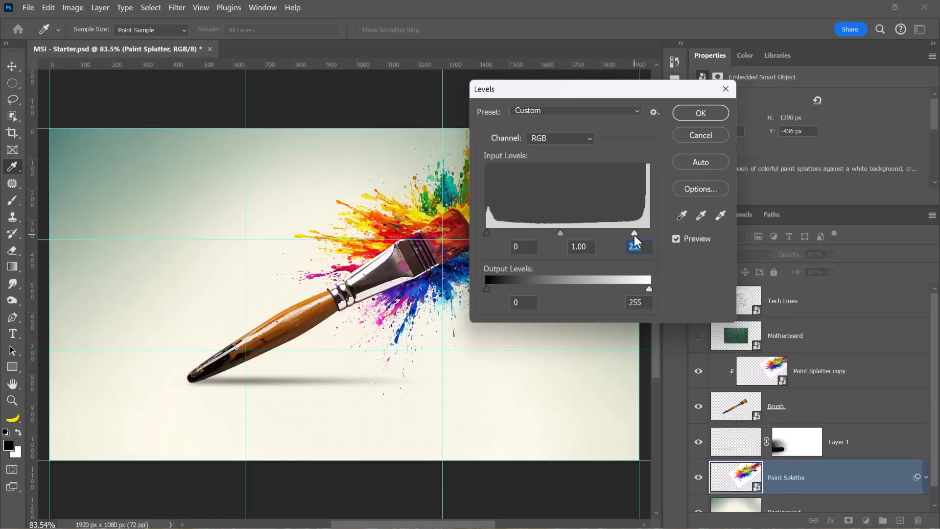
click(706, 115)
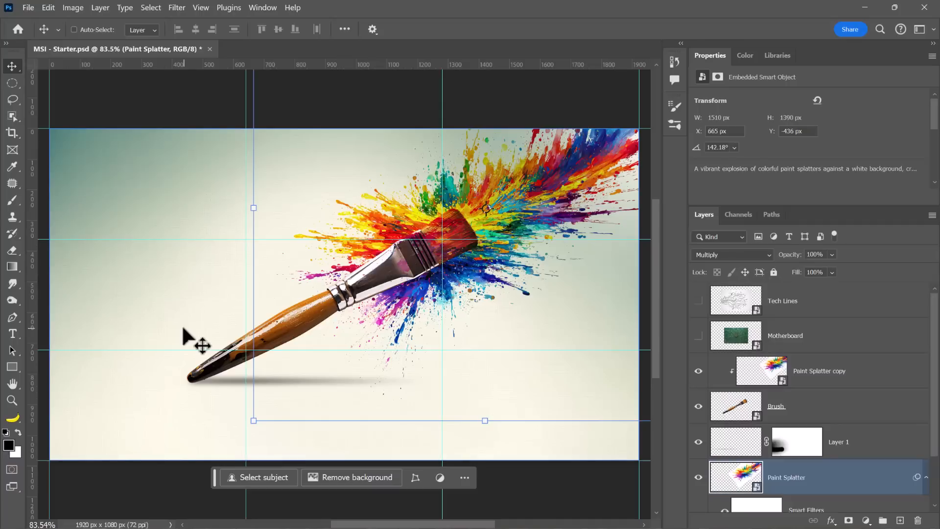
- Show the Tech Lines layer and set its blend mode to Multiply
click(696, 301)
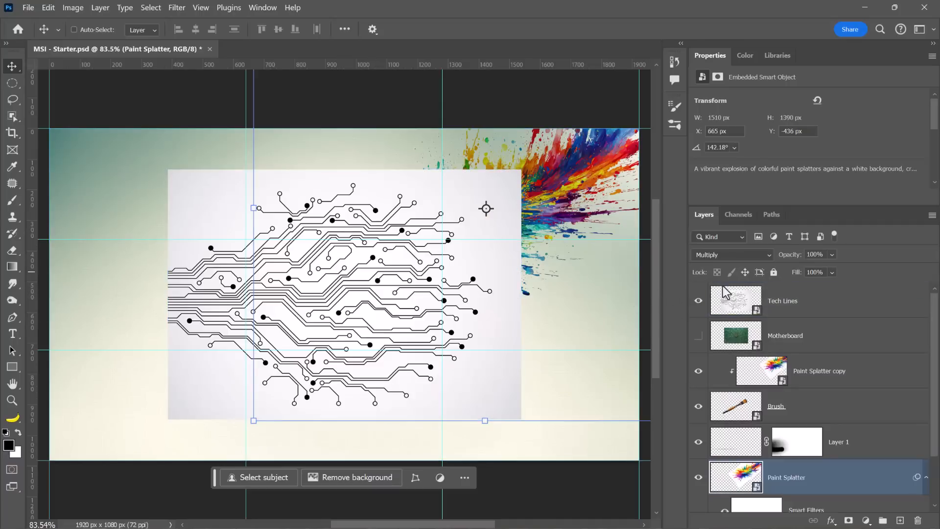
click(744, 309)
click(718, 254)
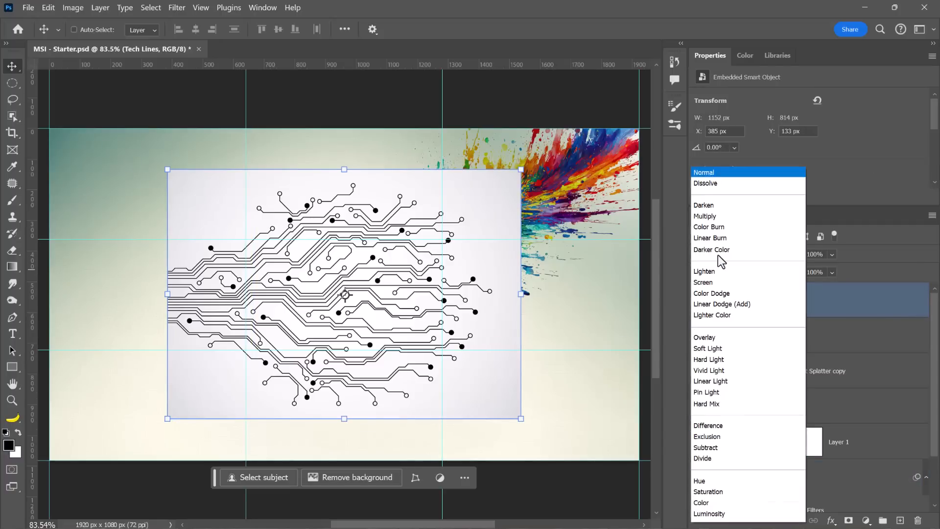
click(718, 215)
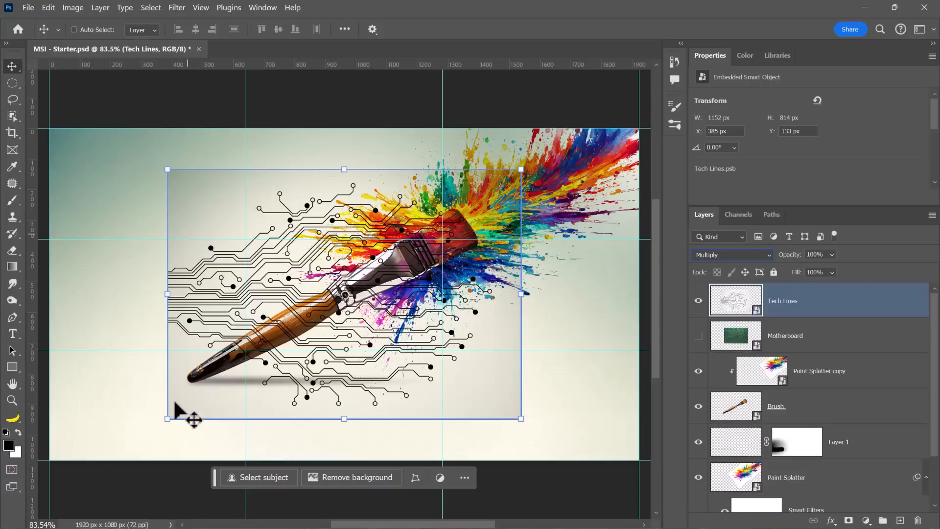
click(778, 343)
ctrl+click(715, 378)
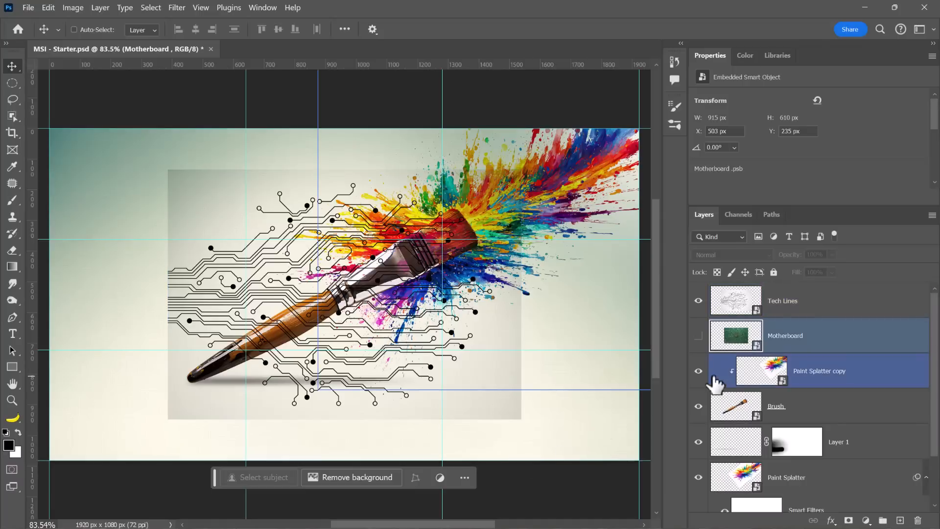
- Apply a Levels adjustment to the Tech Lines layer with the white input level set to 212
click(786, 305)
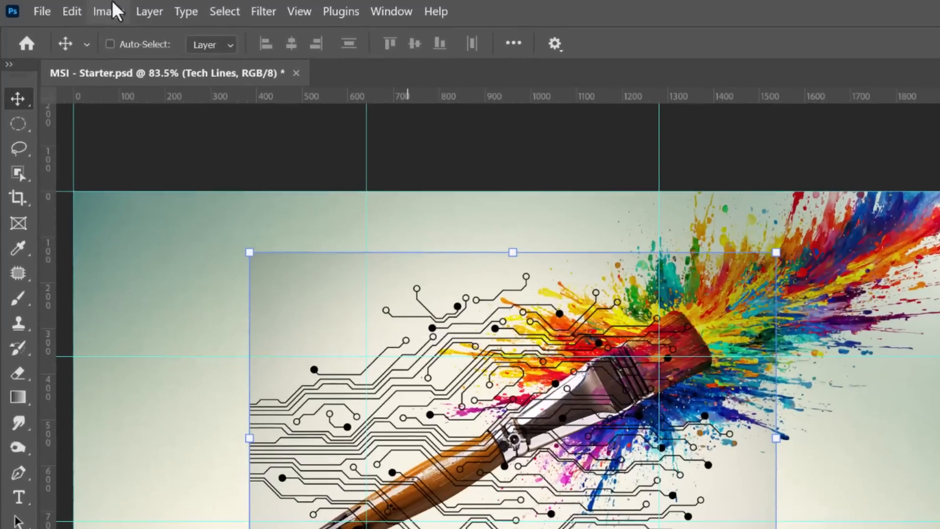
click(72, 7)
mouse_move(120, 51)
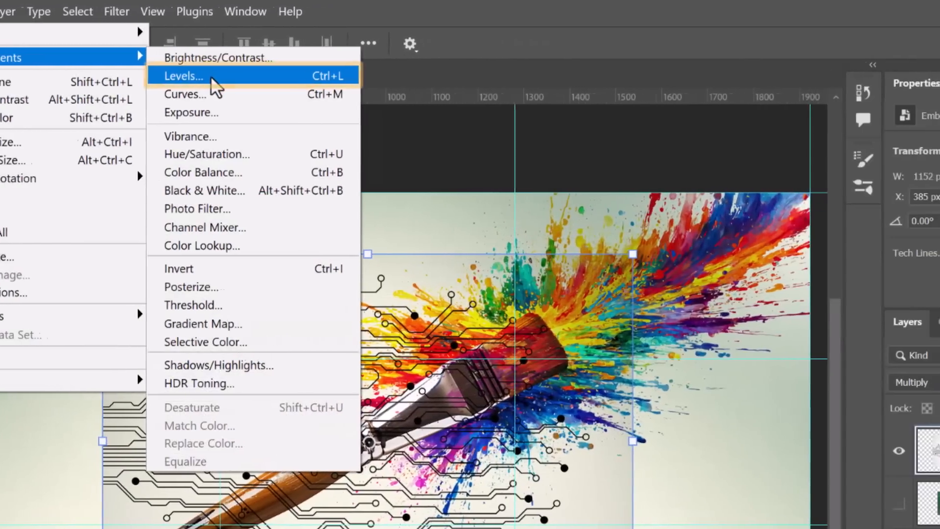
click(359, 74)
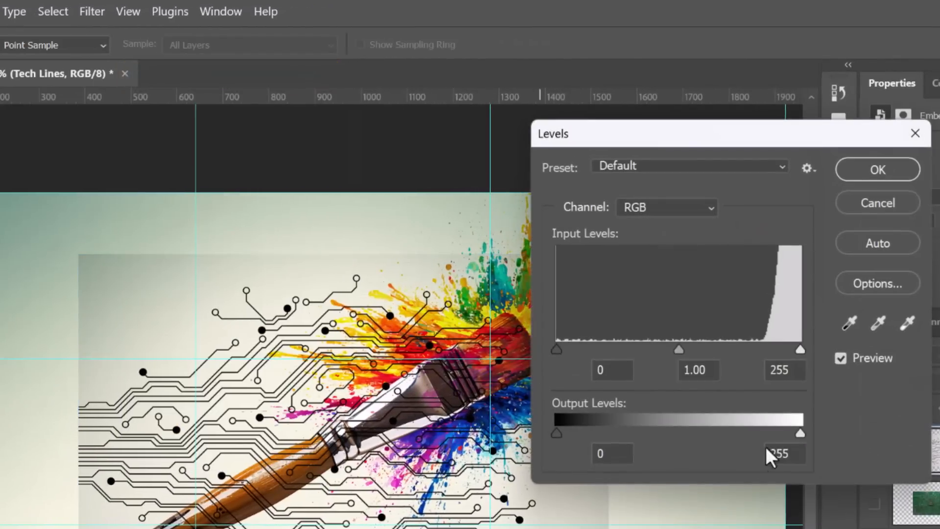
drag(799, 350, 768, 348)
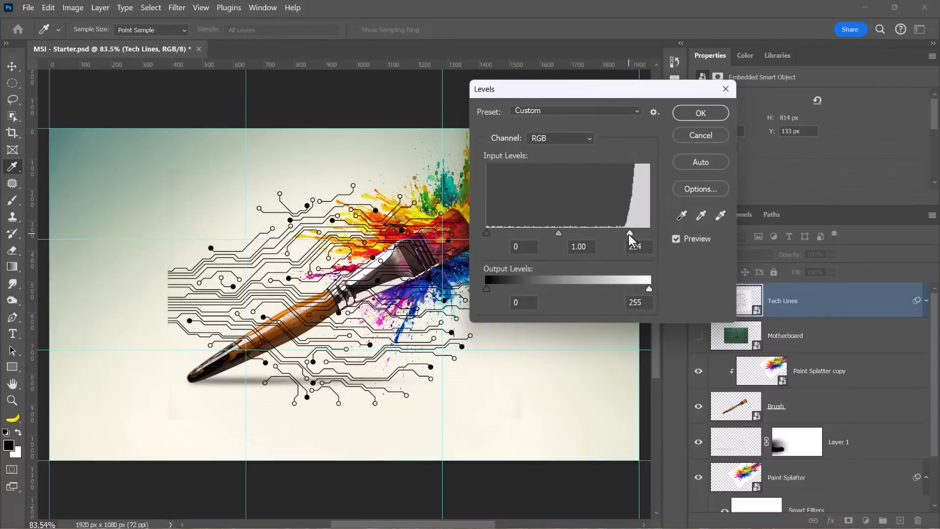
mouse_move(629, 237)
mouse_down()
mouse_move(621, 234)
mouse_move(660, 242)
mouse_move(616, 240)
mouse_up()
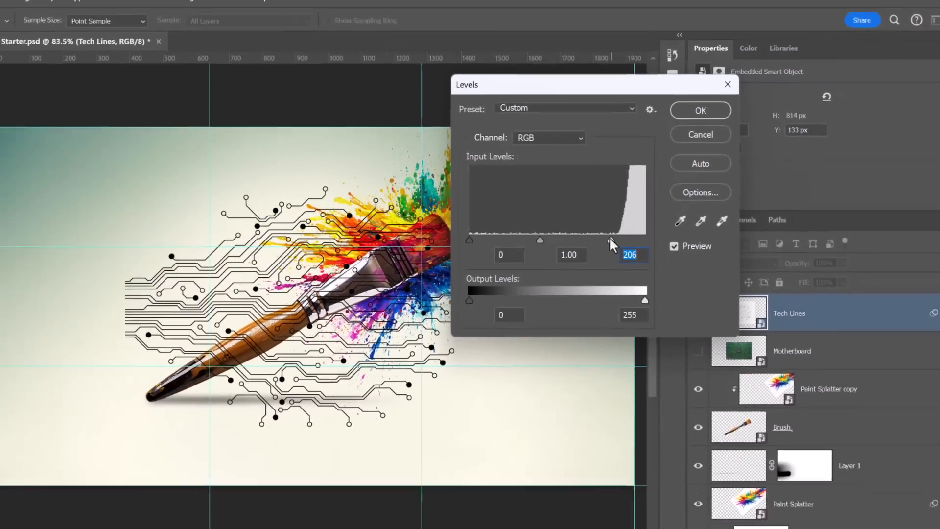
drag(537, 324, 534, 322)
drag(617, 232, 651, 233)
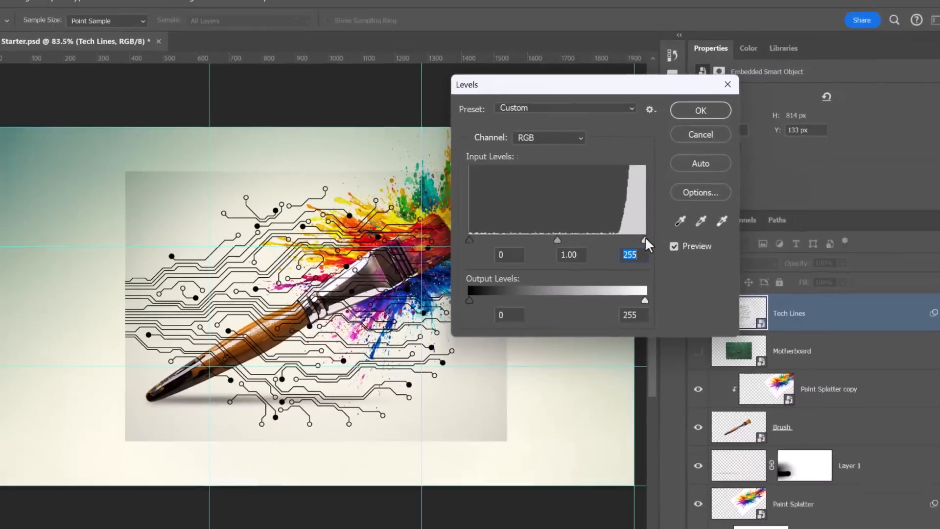
drag(597, 321, 596, 320)
drag(649, 233, 630, 234)
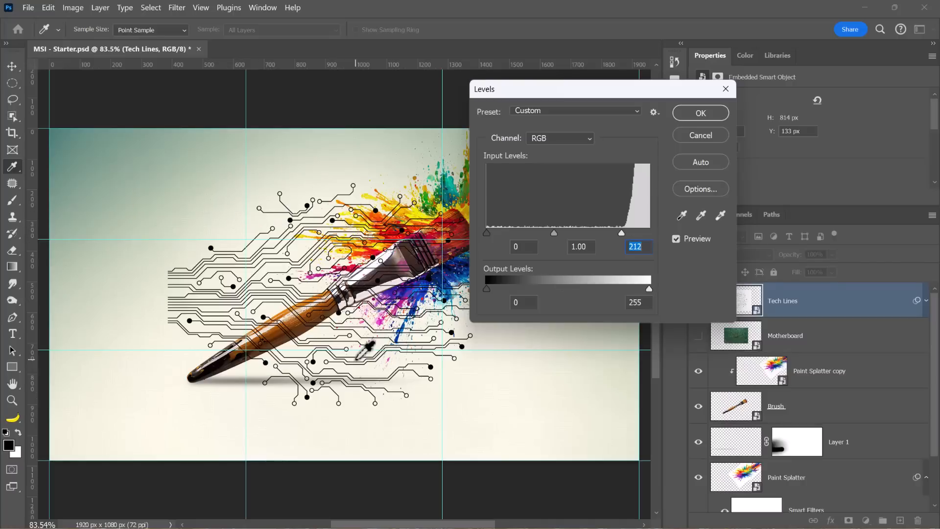
click(706, 111)
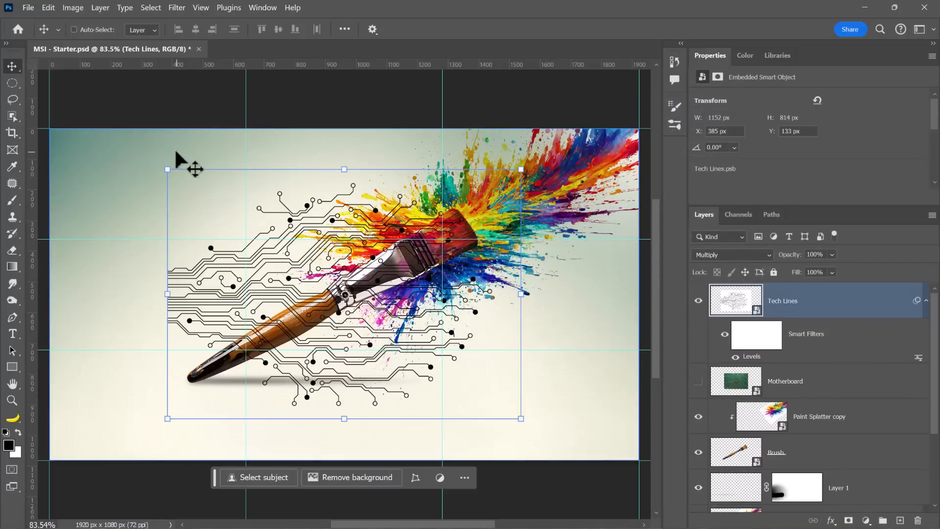
- Scale the Tech Lines to 12.67%, rotate them to about 151.7°, and centre them over the brush handle near X 803 px, Y 627 px
click(165, 167)
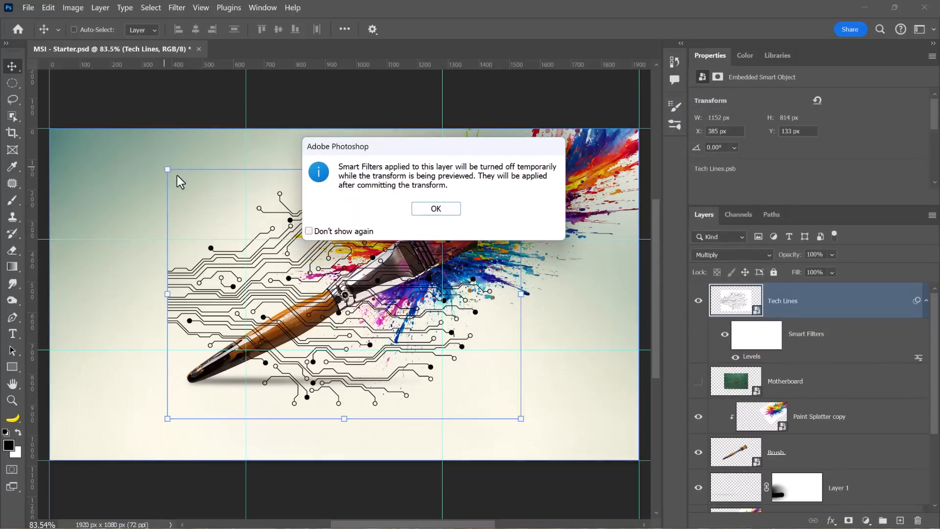
click(418, 216)
mouse_move(167, 170)
mouse_down()
mouse_move(121, 195)
mouse_move(330, 301)
mouse_move(446, 249)
mouse_move(514, 373)
mouse_move(504, 357)
mouse_move(419, 345)
mouse_move(313, 309)
mouse_up()
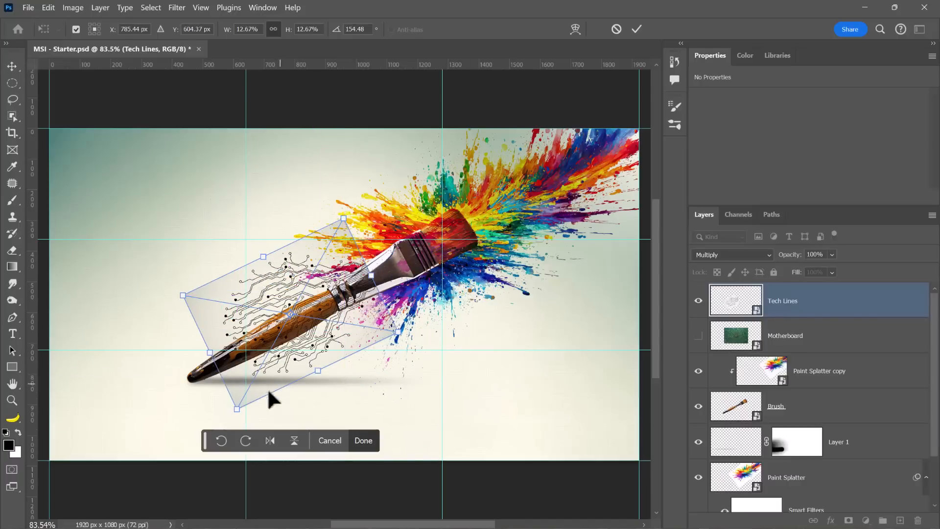
drag(221, 410, 227, 413)
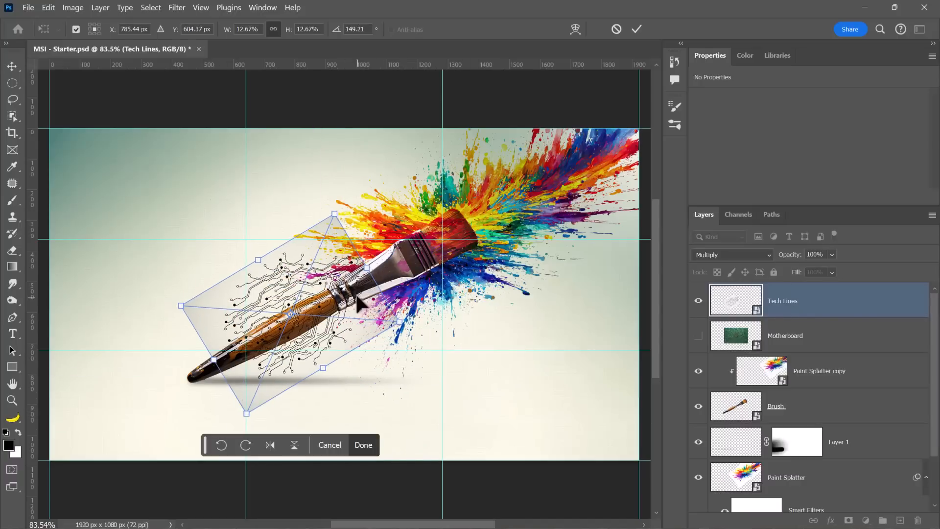
drag(360, 301, 361, 302)
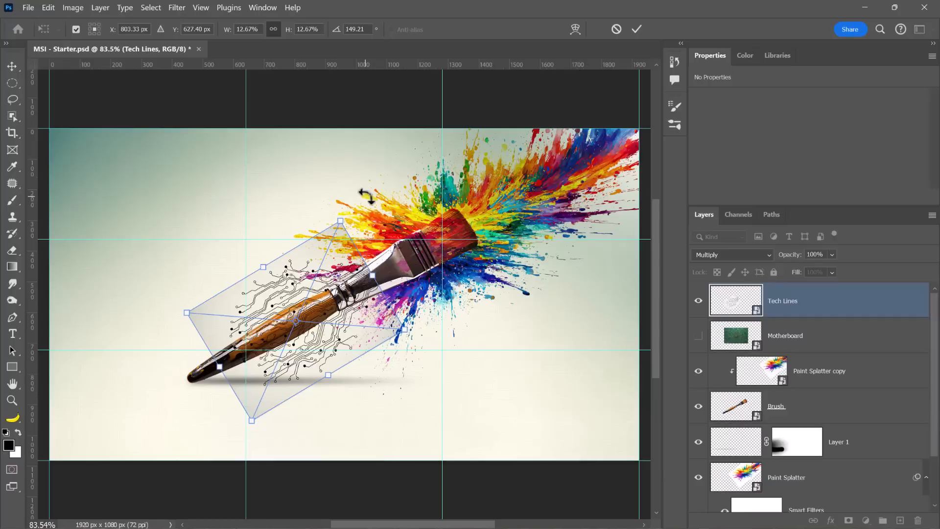
drag(365, 200, 371, 198)
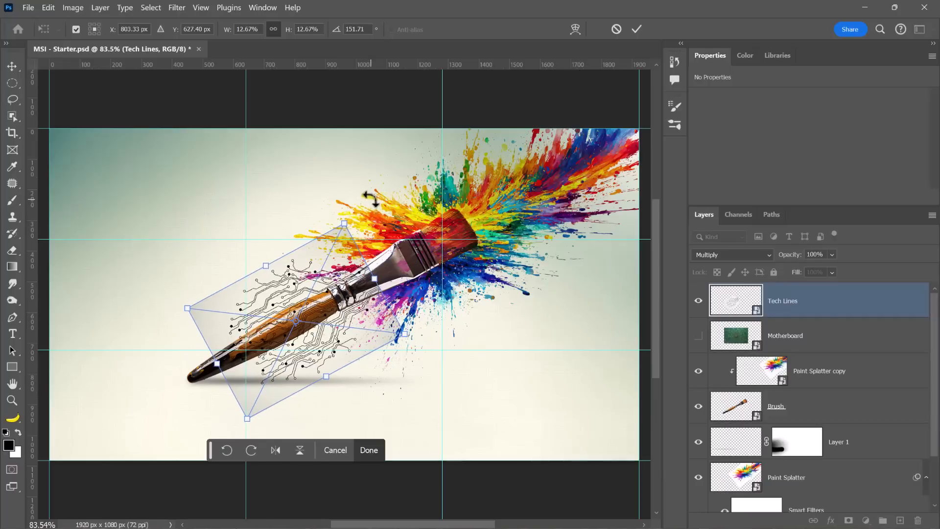
click(373, 449)
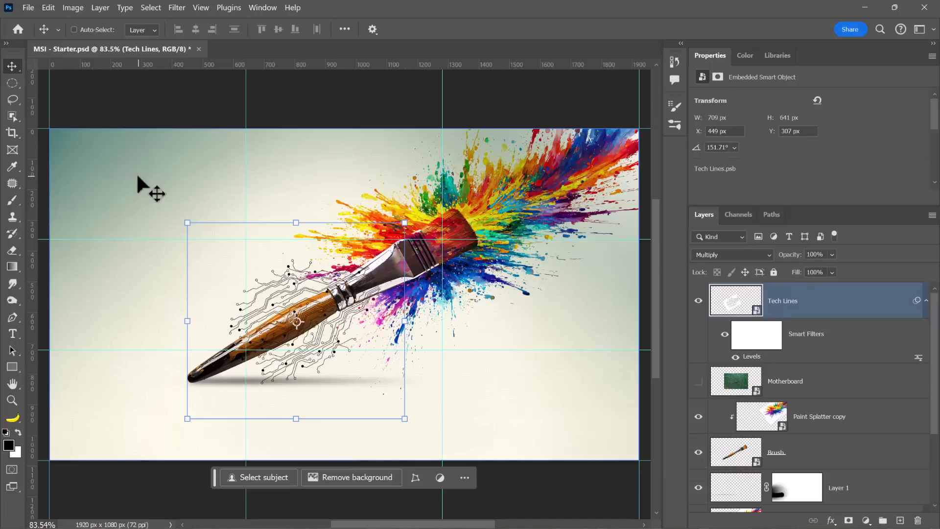
- Move the Tech Lines layer down the stack to directly above the Background layer, beneath the Paint Splatter layer
key(ctrl)
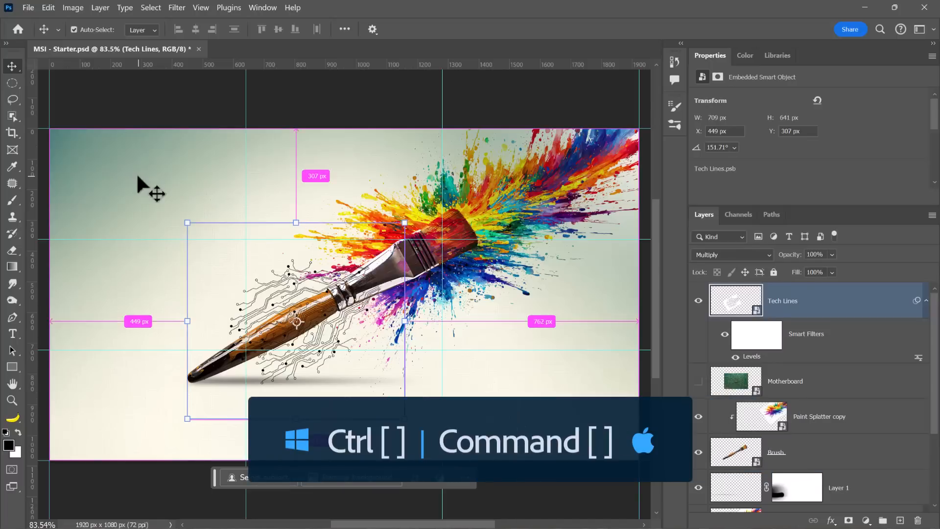
key(ctrl+bracketleft)
key(ctrl+bracketleft)
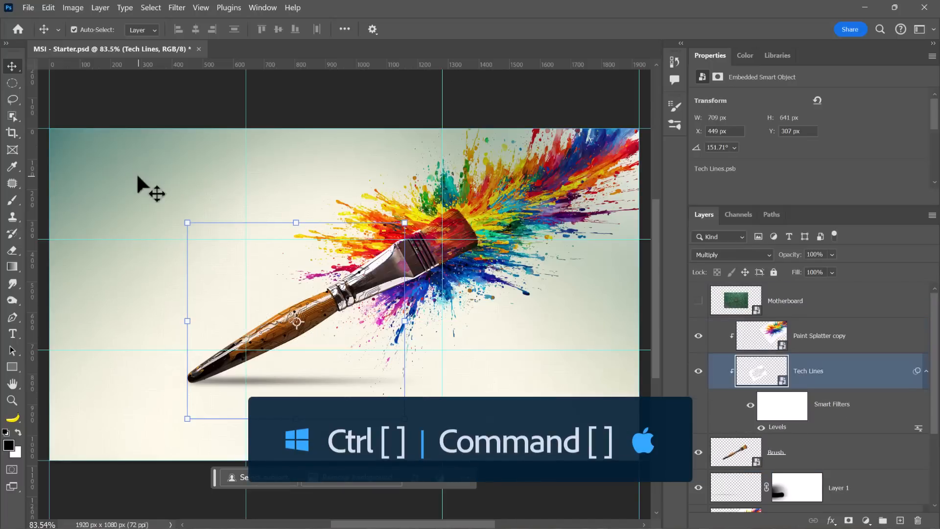
key(ctrl+bracketleft)
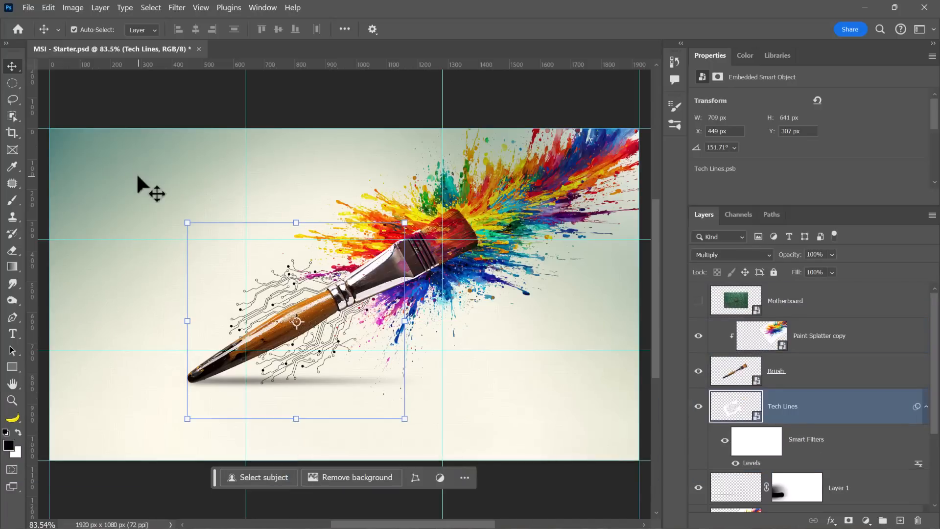
key(ctrl+bracketleft)
key(ctrl+bracketleft)
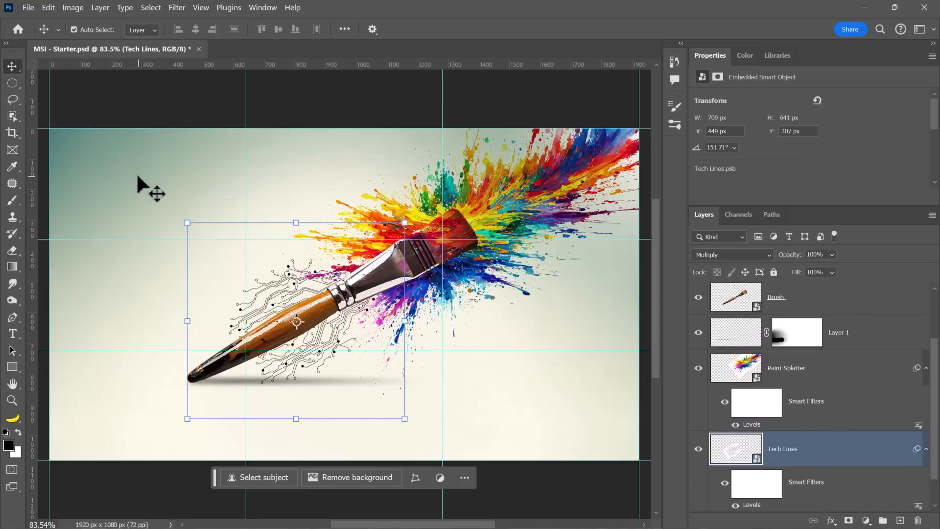
scroll(803, 504, down, 1)
click(793, 494)
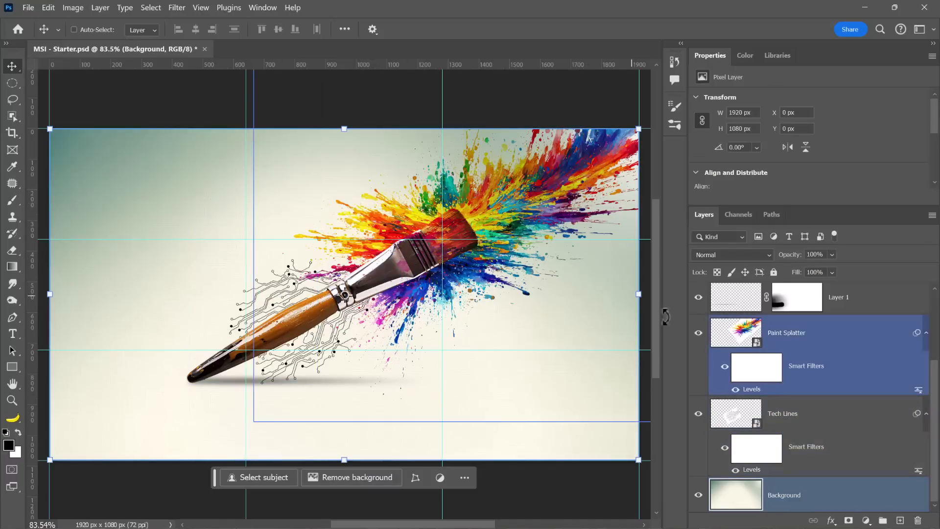
- Show the Motherboard layer, scale it to 57.27%, rotate it to about 62.8°, and centre it over the ferrule near X 1039 px, Y 481 px
scroll(778, 430, up, 3)
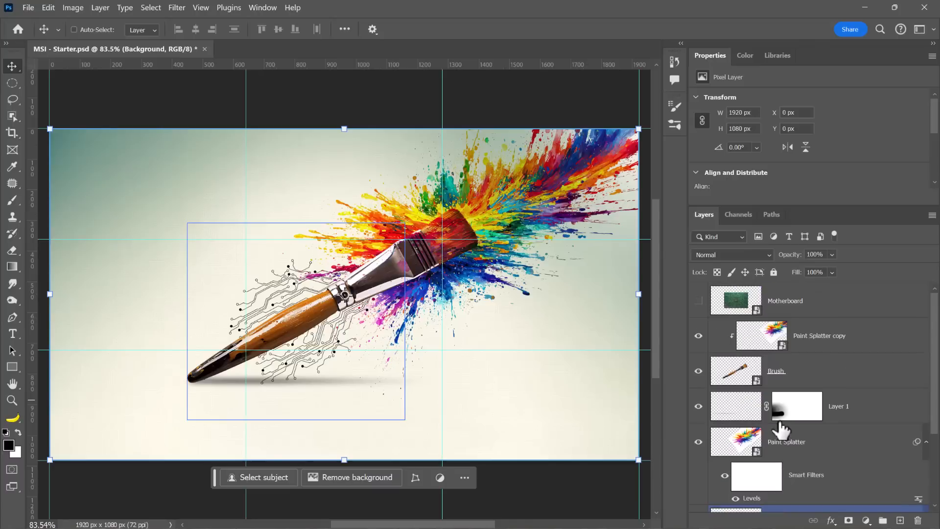
click(699, 301)
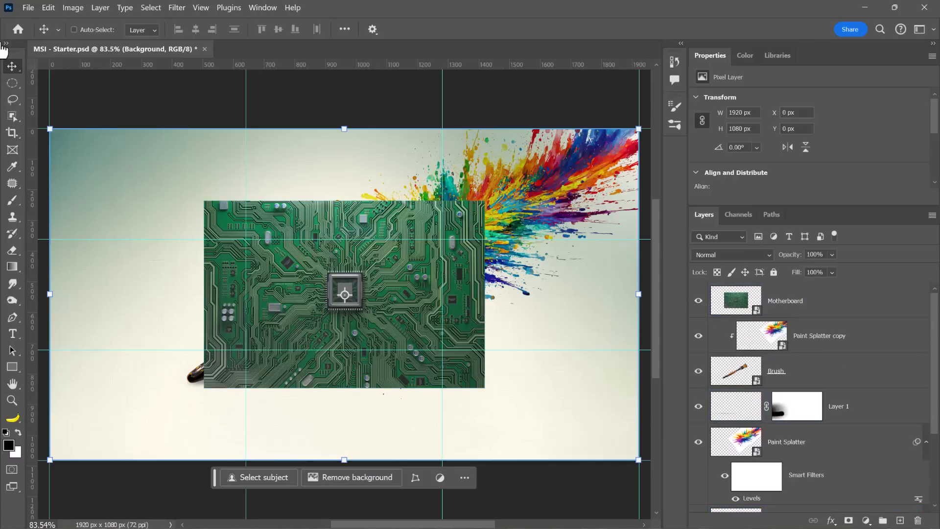
click(799, 305)
drag(193, 203, 371, 195)
drag(363, 126, 347, 269)
drag(376, 402, 410, 314)
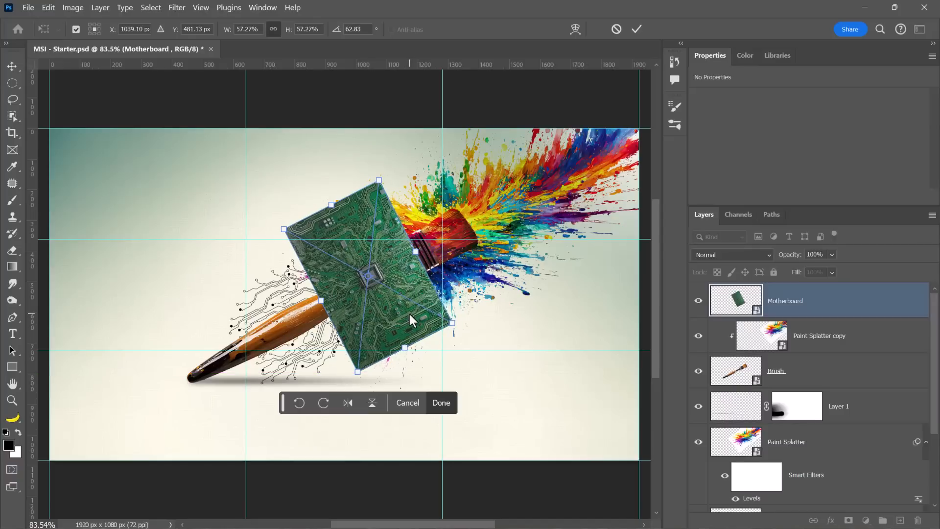
key(Return)
shift+click(758, 337)
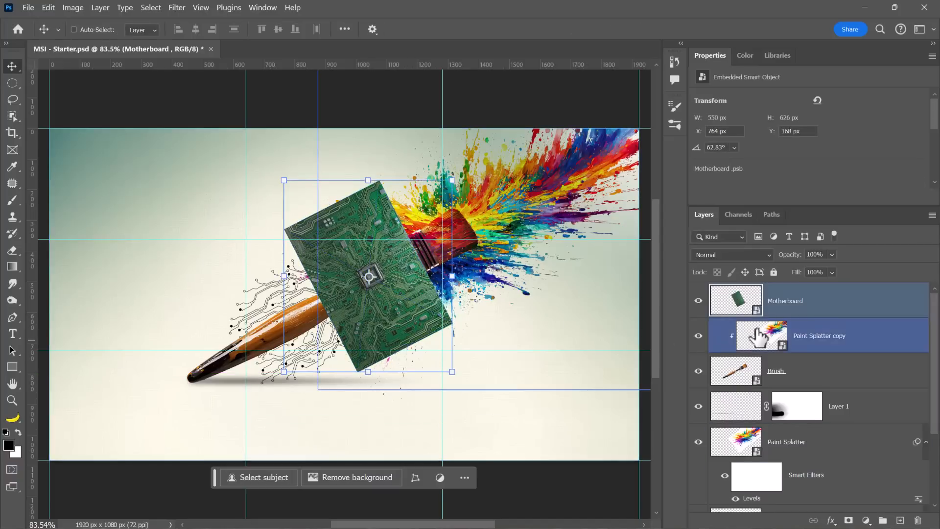
- Clip the Motherboard layer to the Brush, reposition it over the ferrule at X 805 px, Y 155 px, and rotate it to 63.04°
click(783, 303)
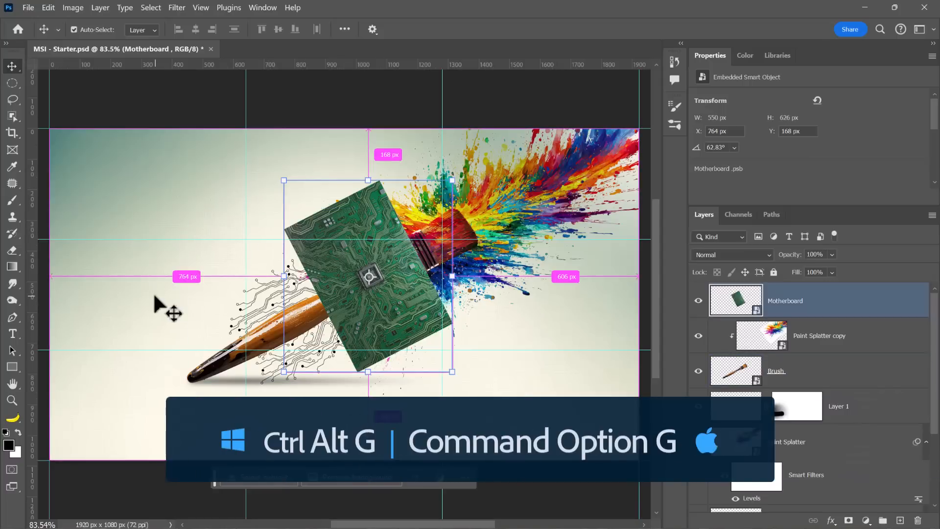
key(ctrl+alt+g)
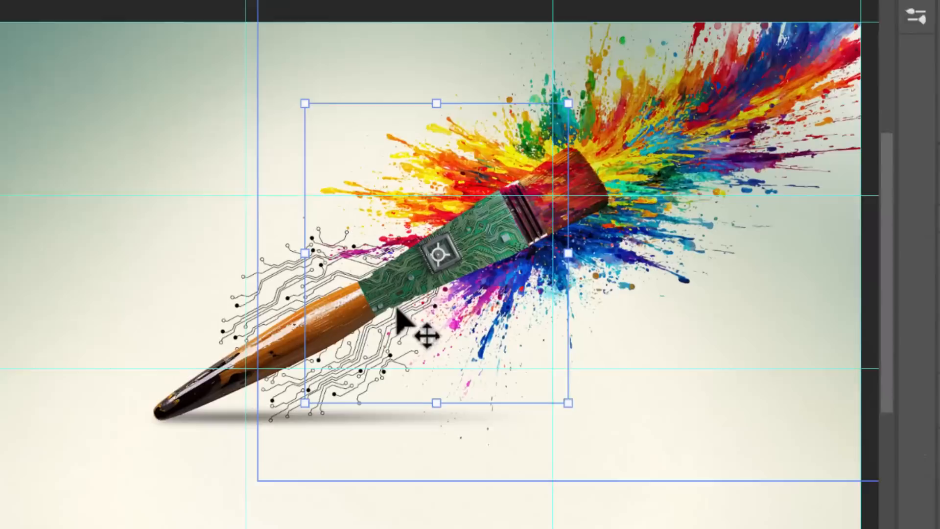
drag(483, 272, 448, 257)
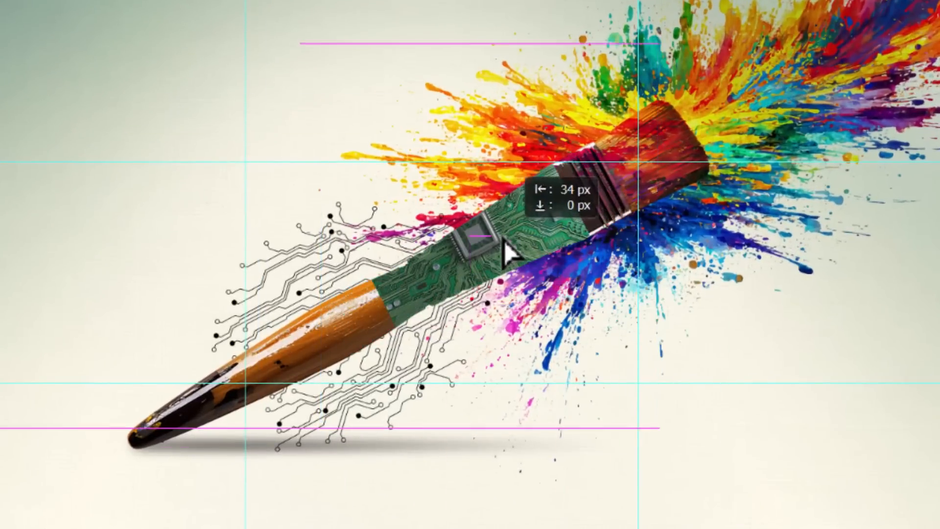
drag(503, 240, 556, 230)
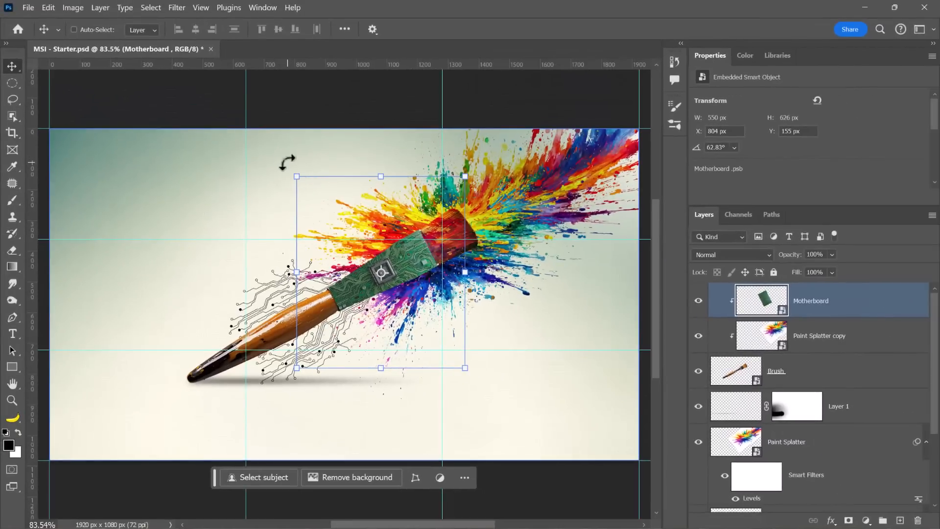
drag(291, 166, 289, 167)
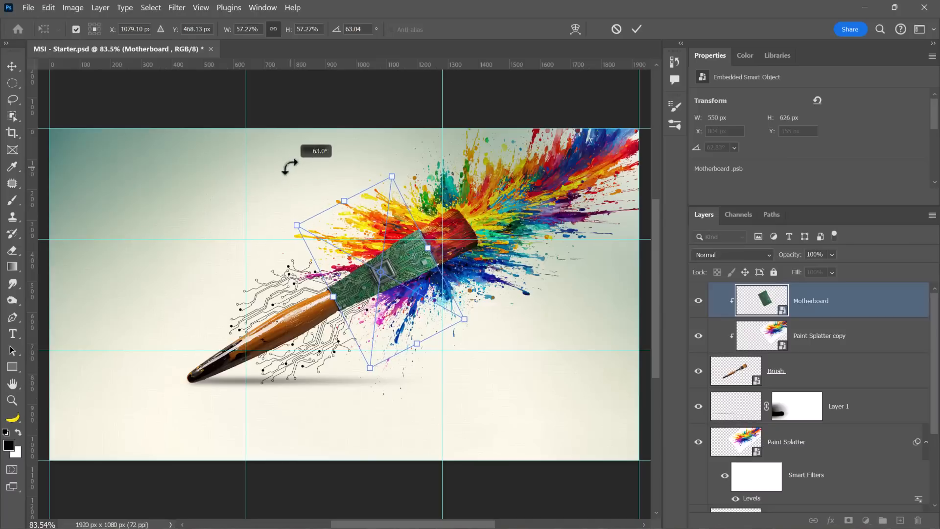
key(Return)
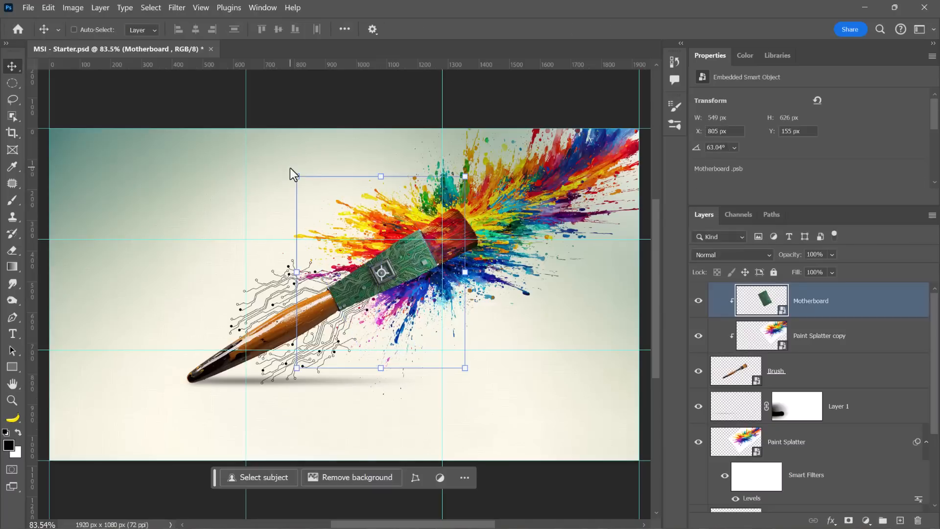
- Add a black layer mask to the Motherboard layer so that it is completely hidden
ctrl+shift+click(496, 302)
click(797, 307)
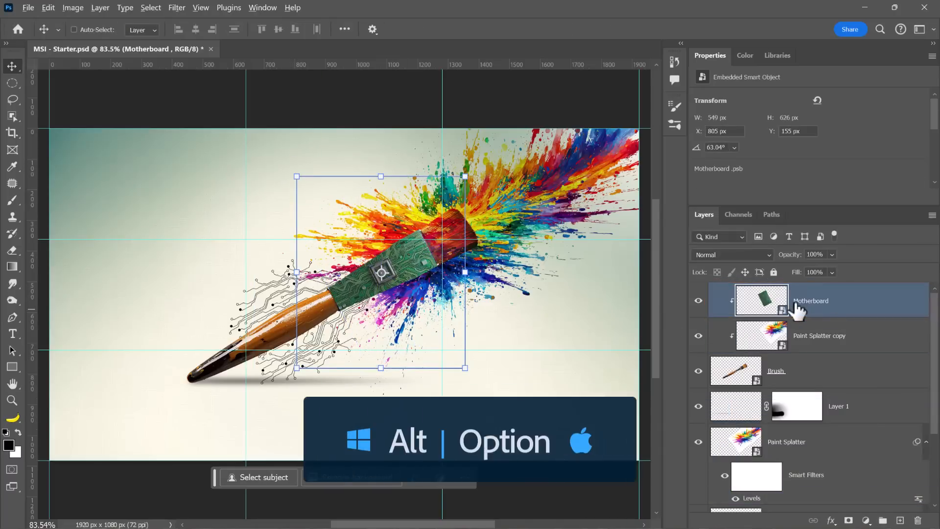
alt+click(849, 520)
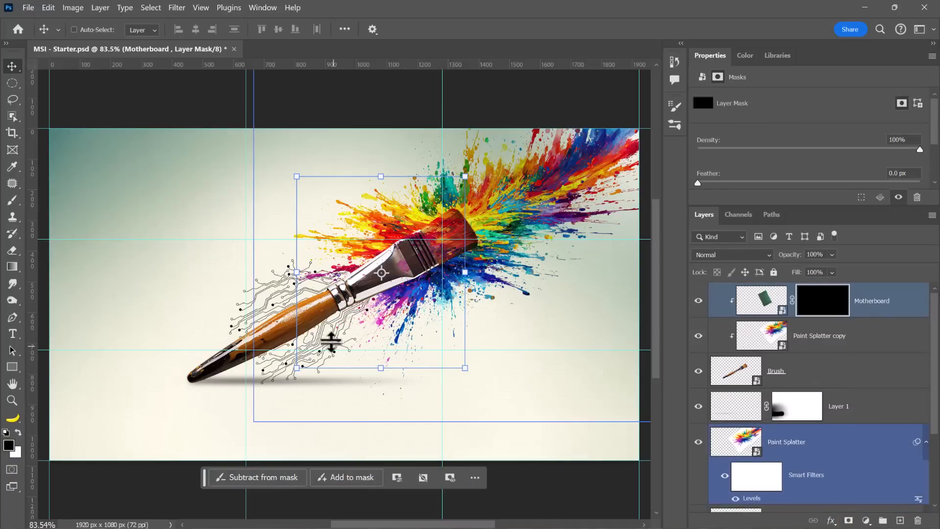
- Paint white on the Motherboard mask with a 125 px soft brush to reveal the circuitry over the middle of the ferrule
click(12, 400)
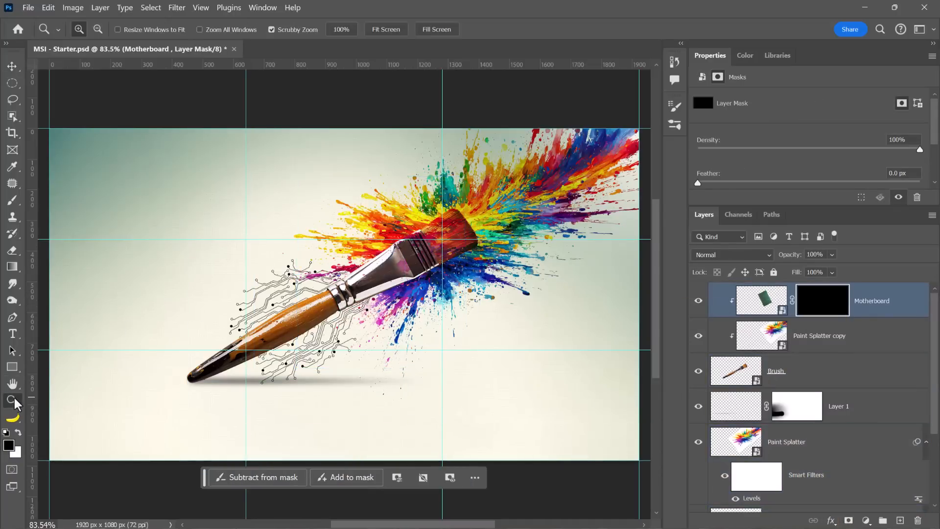
click(395, 264)
click(395, 264)
click(395, 265)
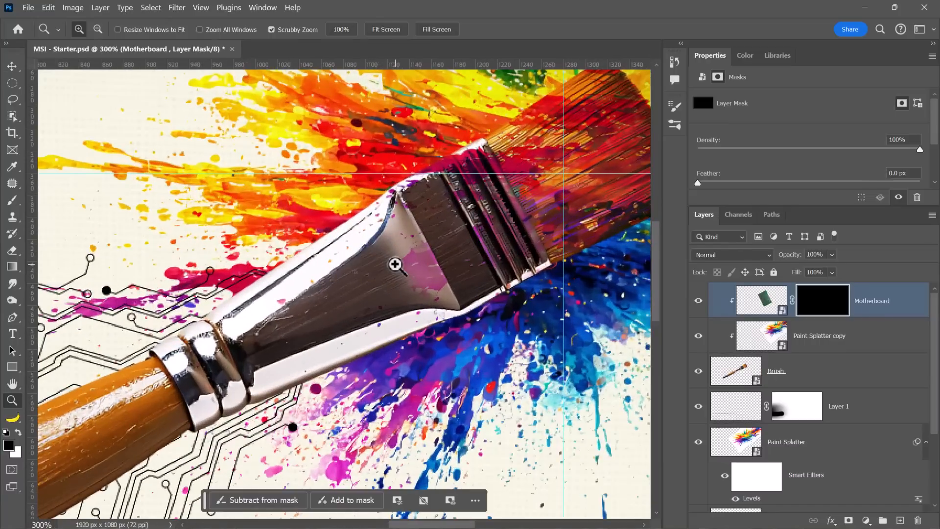
click(13, 200)
click(19, 431)
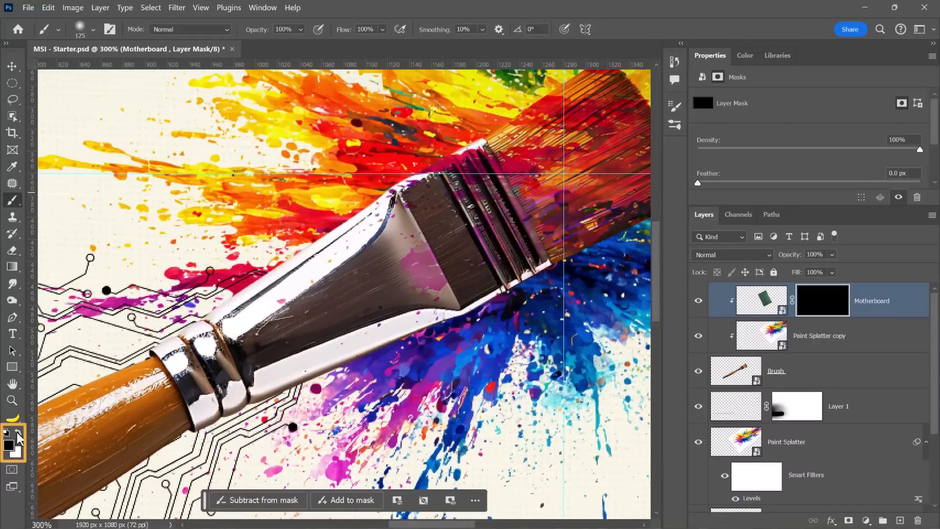
mouse_move(326, 275)
mouse_down()
mouse_move(353, 320)
mouse_move(335, 289)
mouse_up()
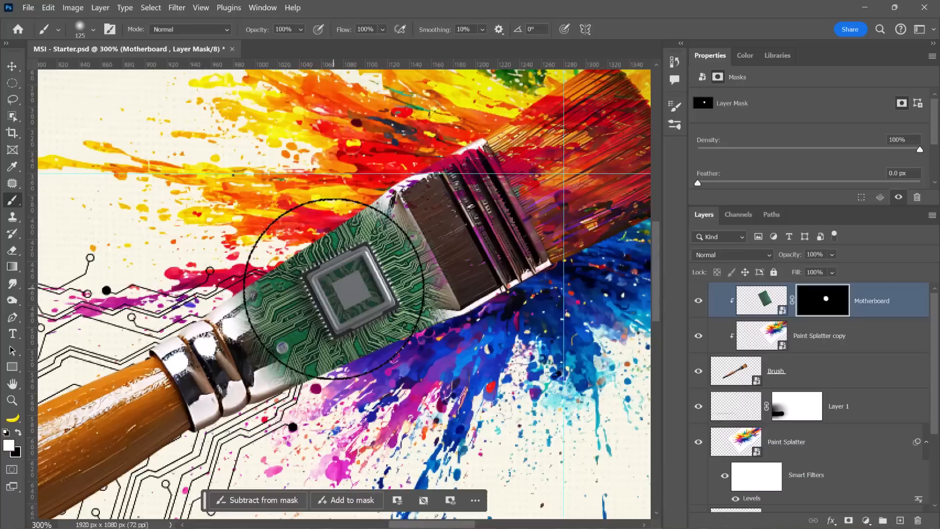
- Reduce the brush to 10 px and refine the mask along the ferrule's ends and corners, from the metal rings to the dark band
key(bracketleft)
key(bracketleft)
key(bracketleft)
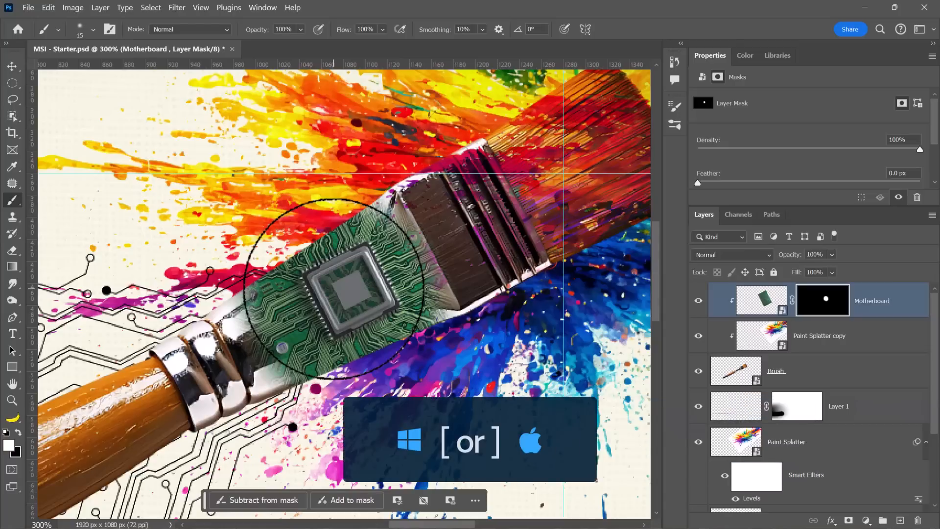
mouse_move(236, 286)
mouse_down()
mouse_move(296, 377)
mouse_move(262, 319)
mouse_move(257, 289)
mouse_move(214, 310)
mouse_up()
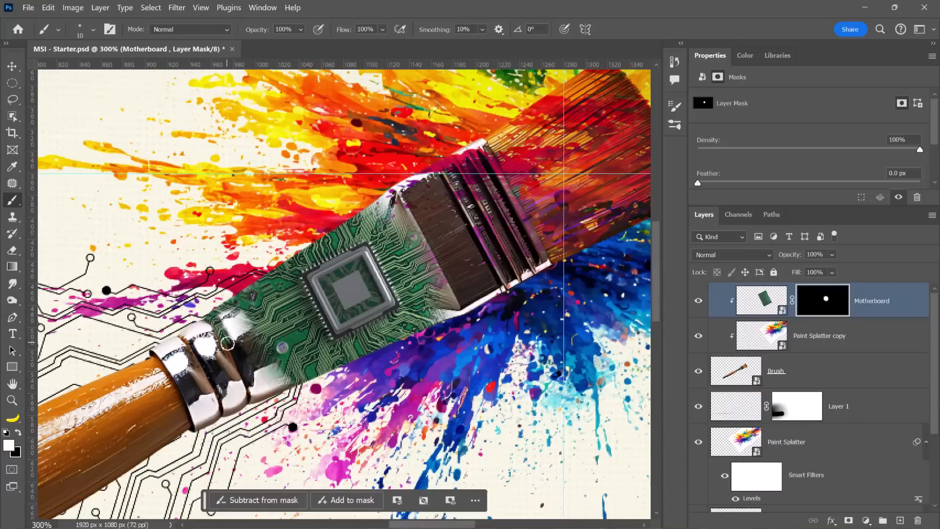
mouse_move(227, 344)
mouse_down()
mouse_move(255, 402)
mouse_move(253, 367)
mouse_move(288, 386)
mouse_move(240, 297)
mouse_move(309, 430)
mouse_move(240, 327)
mouse_up()
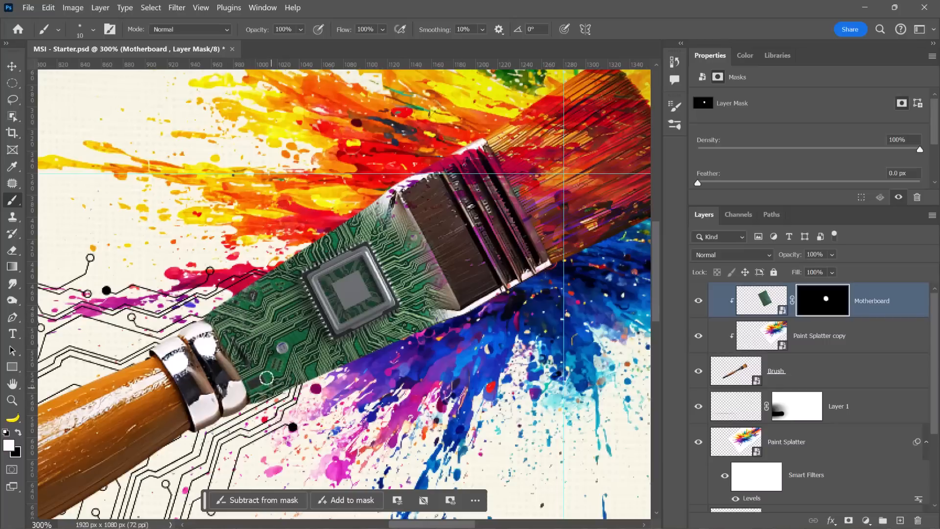
mouse_move(424, 320)
mouse_down()
mouse_move(483, 308)
mouse_move(466, 311)
mouse_move(437, 295)
mouse_move(385, 185)
mouse_move(421, 251)
mouse_up()
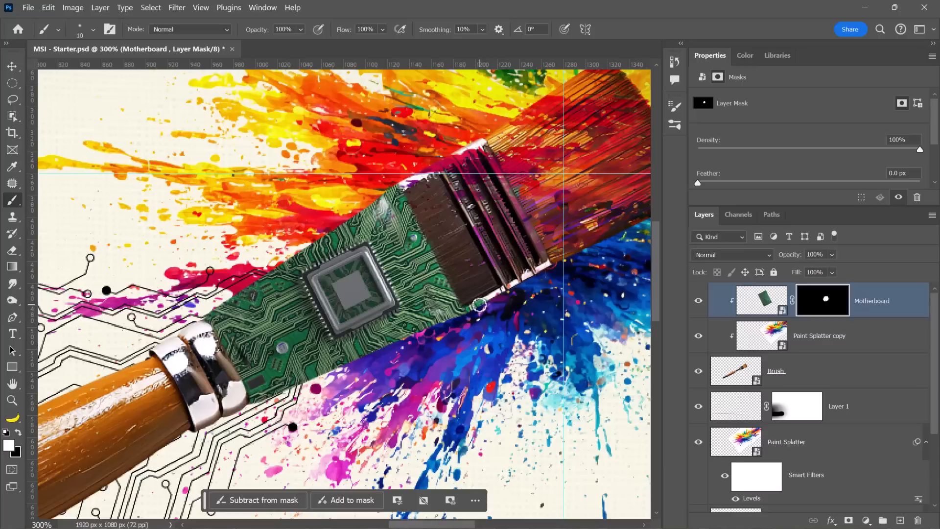
key(x)
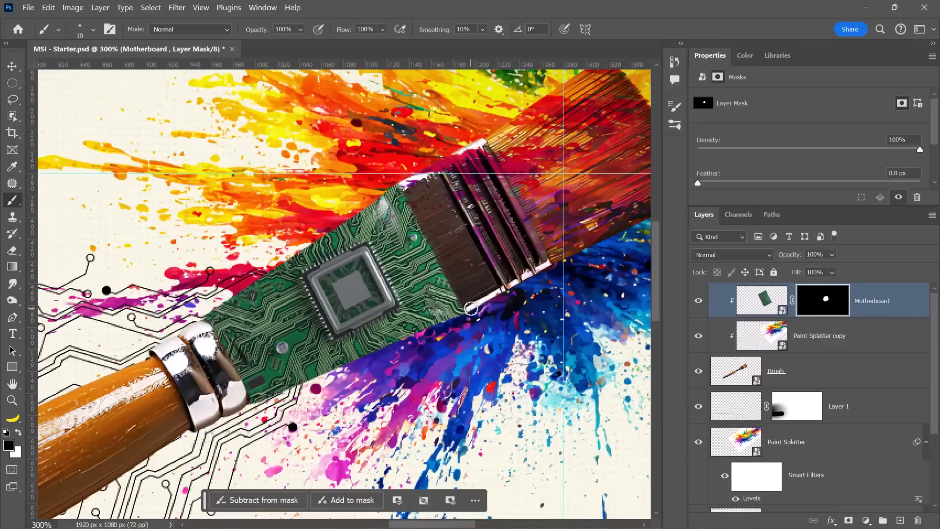
- Try to move the Motherboard layer down along the handle with its mask still linked, and undo the move
click(12, 66)
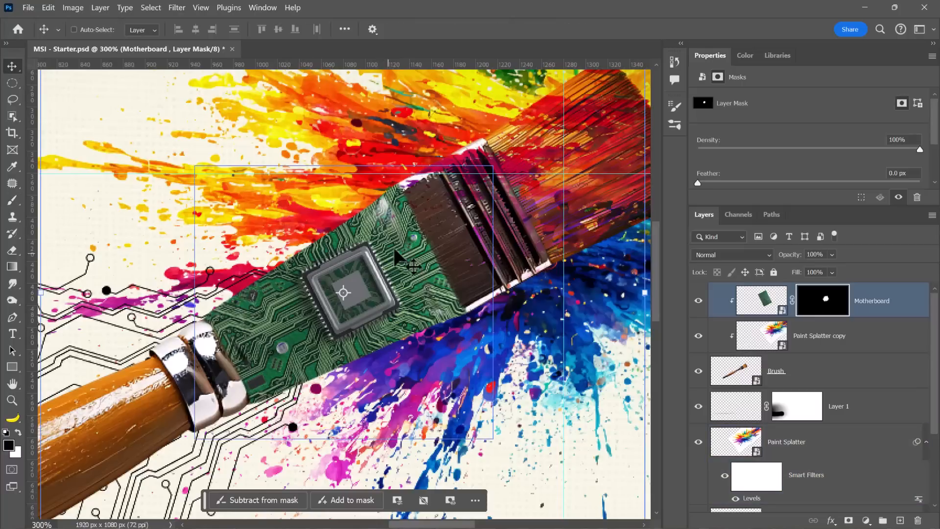
mouse_move(397, 289)
mouse_down()
mouse_move(320, 295)
mouse_move(265, 321)
mouse_up()
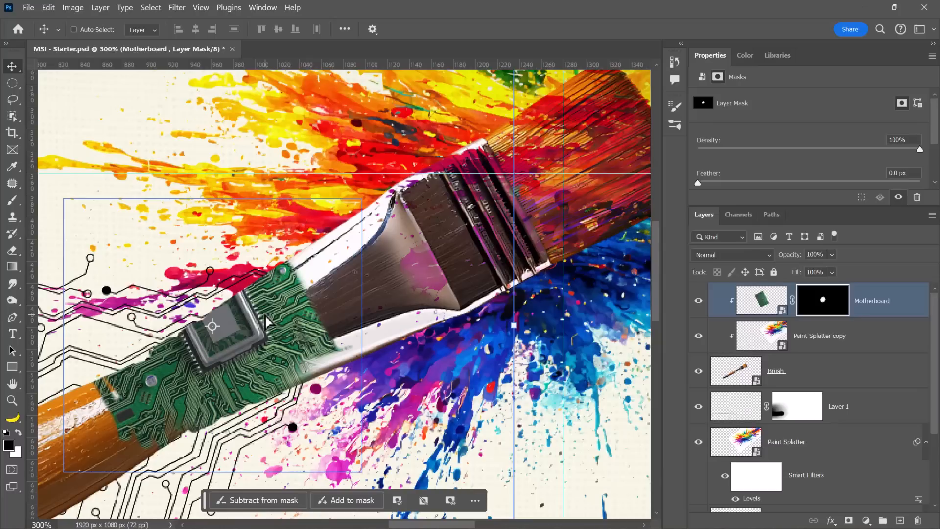
key(ctrl+z)
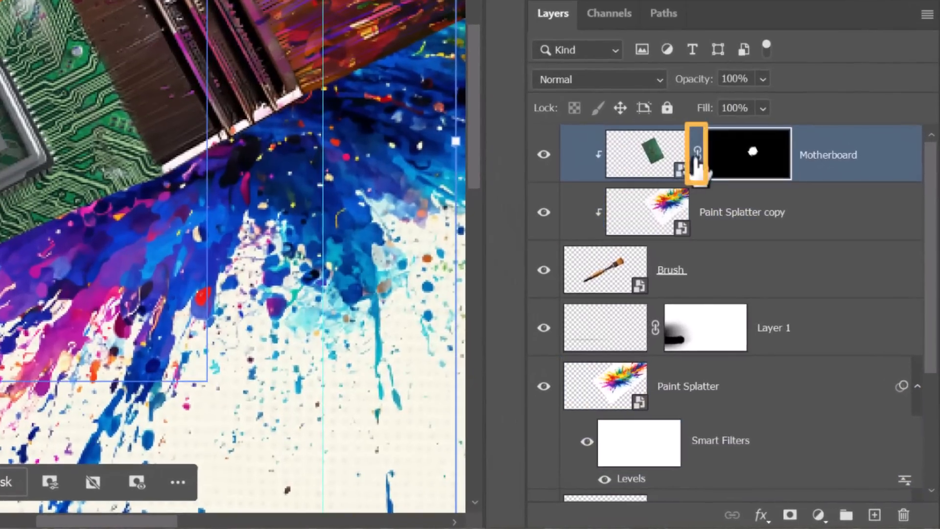
- Unlink the Motherboard layer from its mask and shift only the circuit image within the ferrule to X 791 px, Y 155 px
click(696, 154)
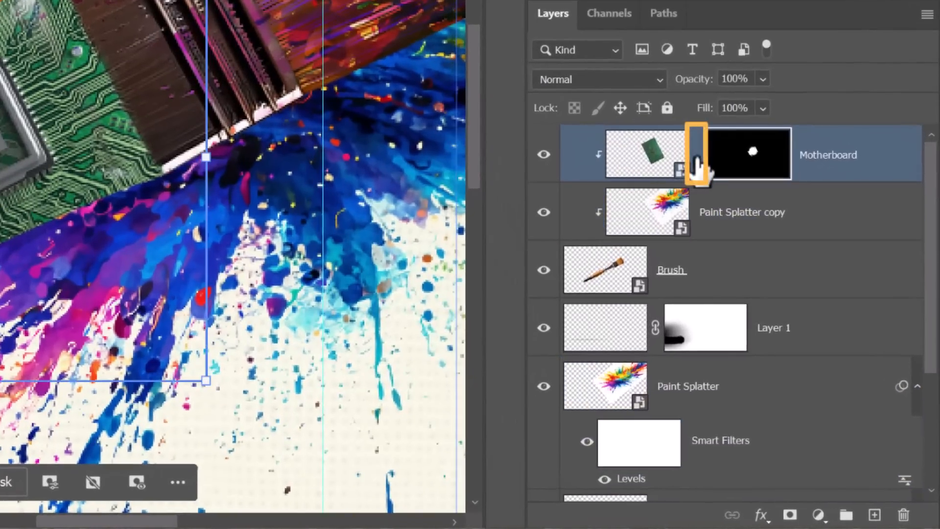
click(643, 168)
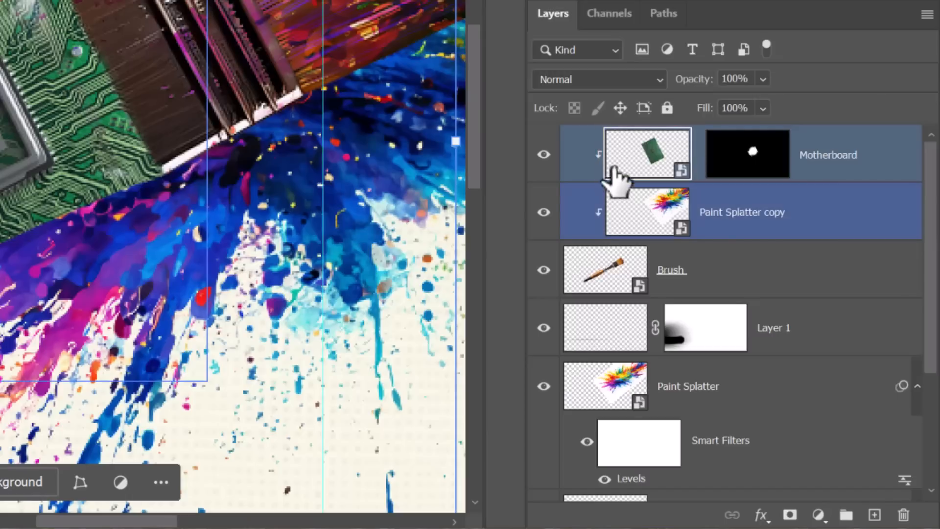
click(766, 161)
click(655, 147)
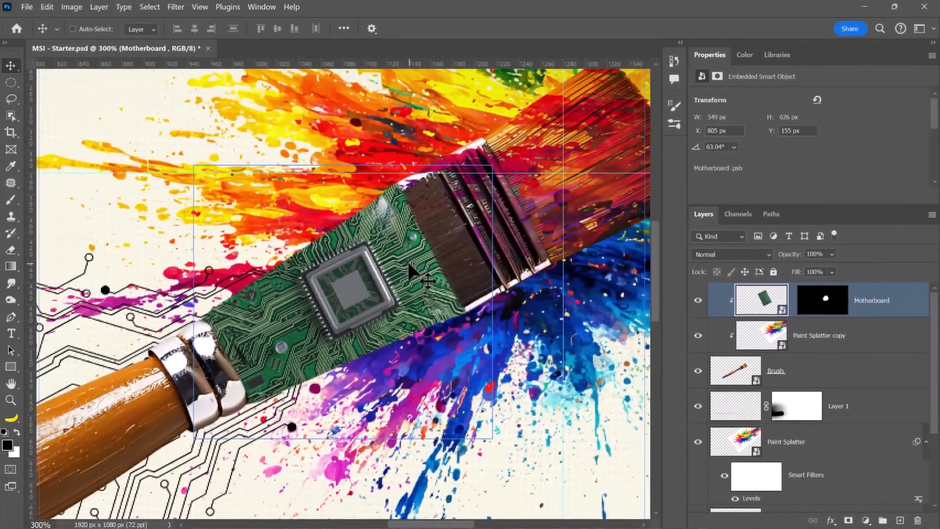
drag(72, 95, 1, 128)
drag(366, 287, 395, 264)
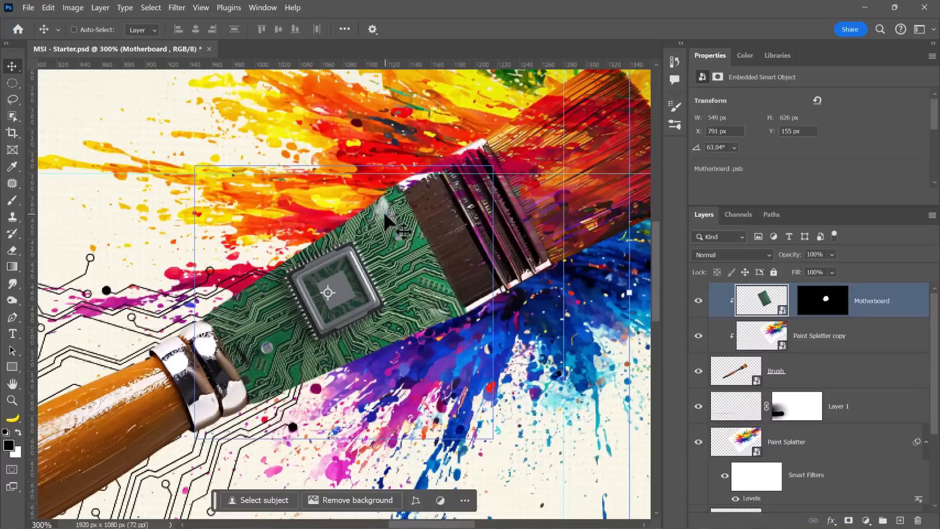
- On the Motherboard mask, paint black near the ferrule's upper corner, and paint that area back in white with the 10 px brush
click(807, 307)
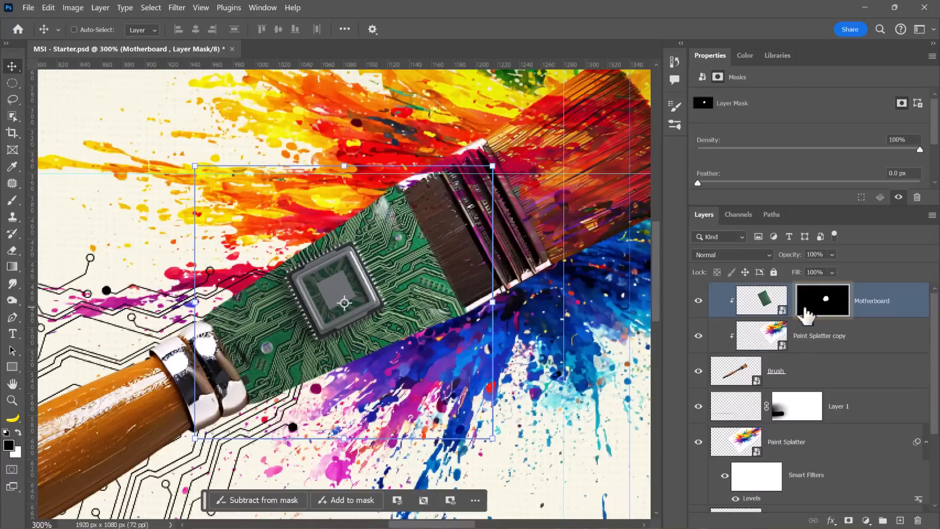
click(13, 200)
mouse_move(387, 242)
mouse_down()
mouse_move(380, 213)
mouse_move(383, 220)
mouse_up()
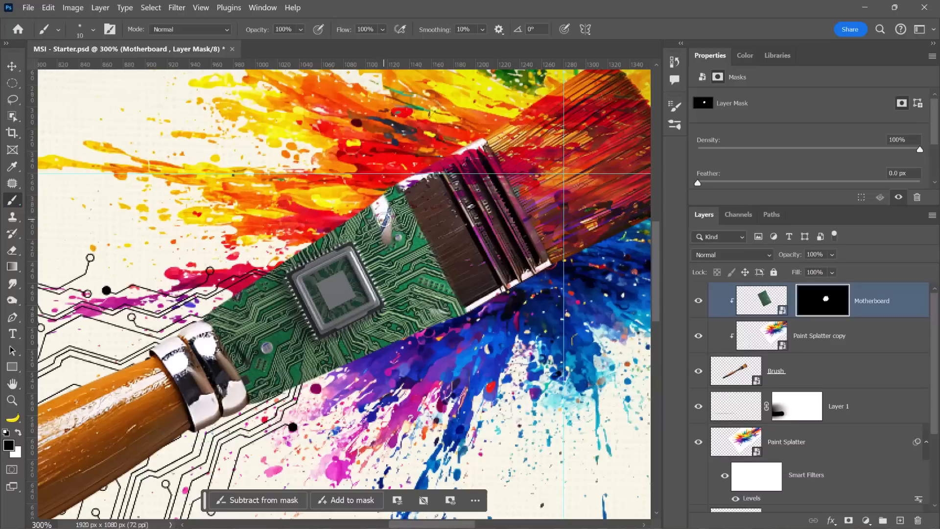
key(x)
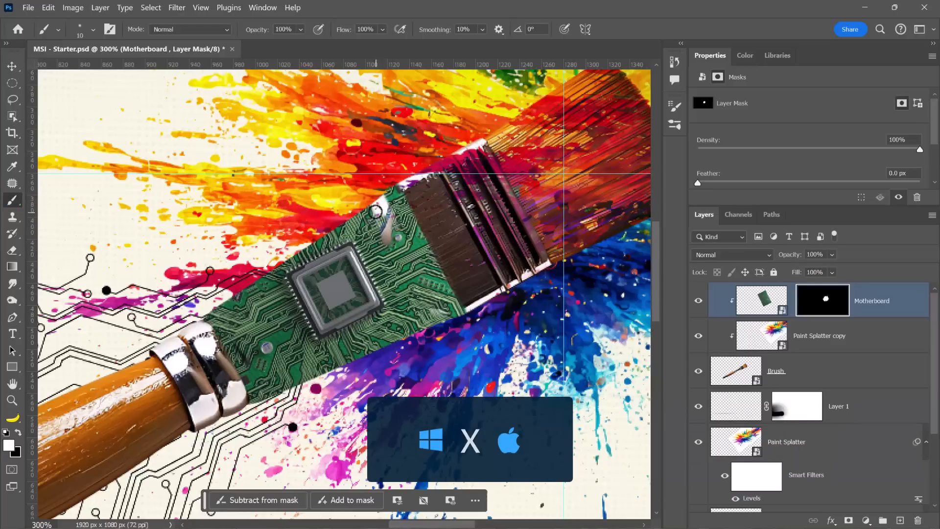
drag(376, 210, 381, 236)
drag(381, 202, 389, 218)
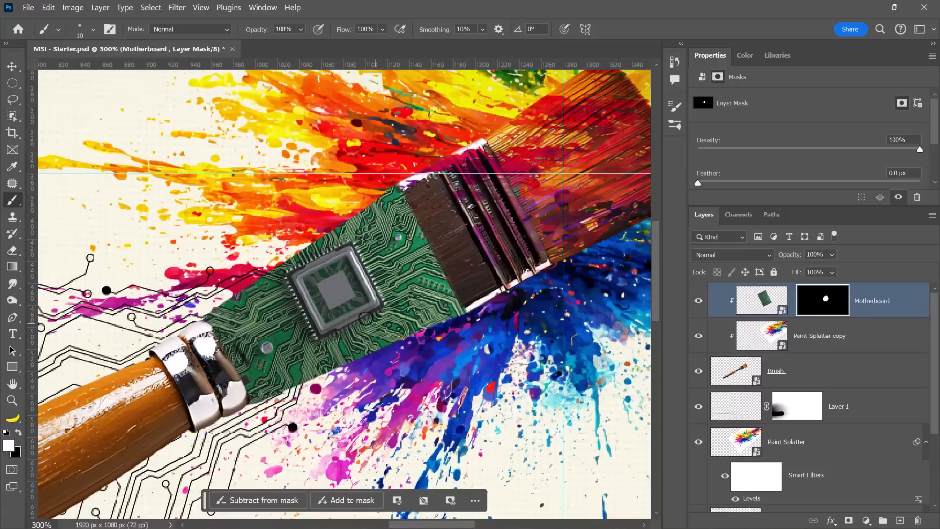
- Preview blend modes such as Vivid Light on the Motherboard layer image
click(756, 301)
click(747, 257)
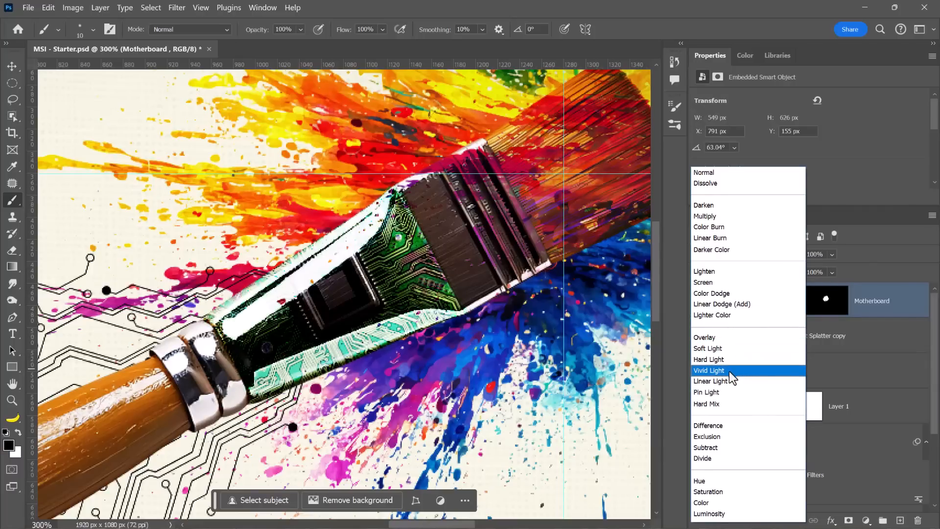
key(Escape)
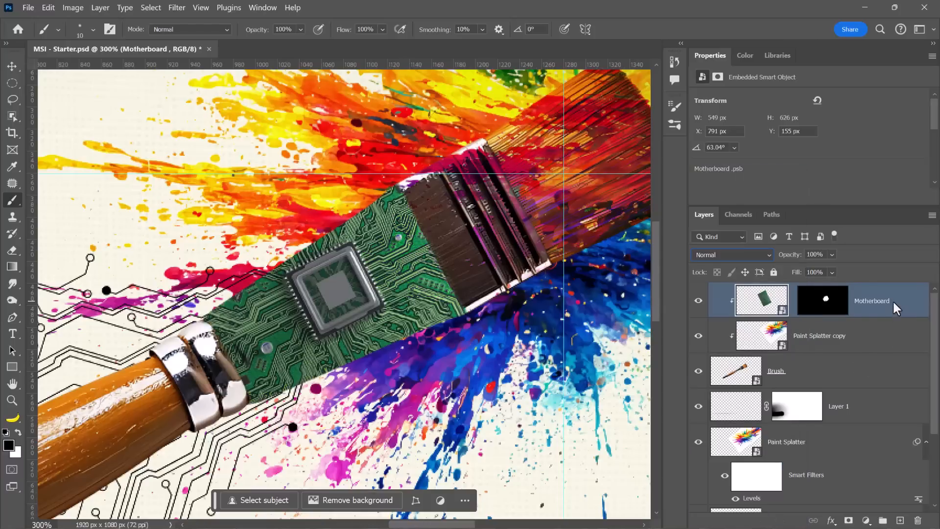
- Duplicate the Brush layer, move the original Brush above the Motherboard layer, and clip it to the layers below
click(801, 347)
click(778, 371)
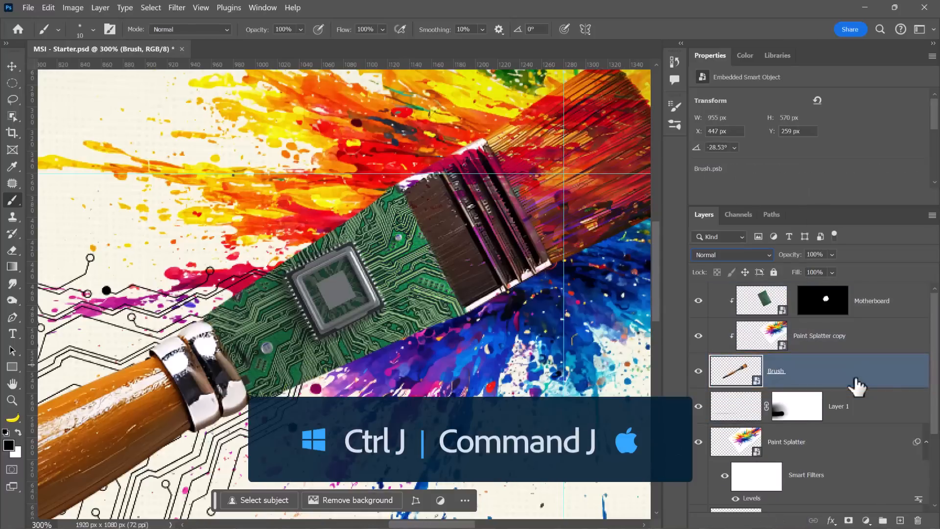
key(ctrl+j)
click(773, 414)
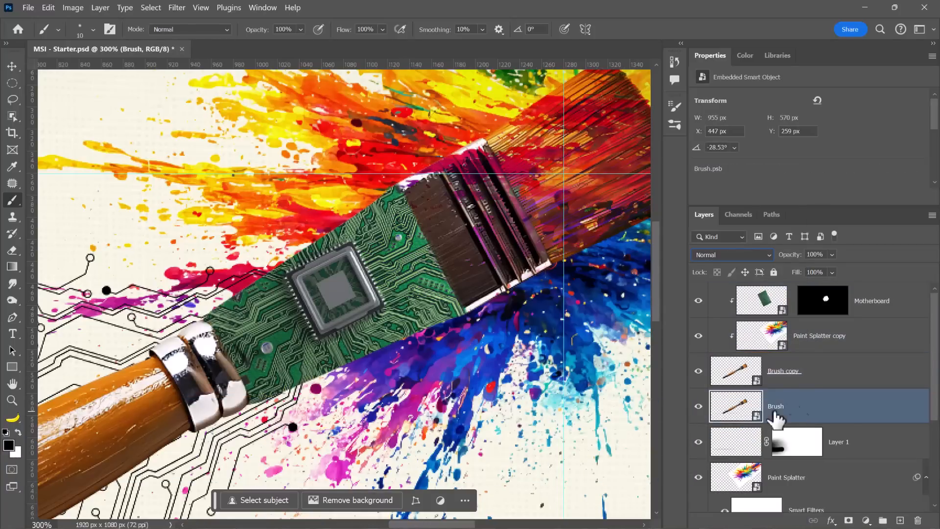
mouse_move(772, 417)
mouse_down()
mouse_move(757, 281)
mouse_move(762, 302)
mouse_up()
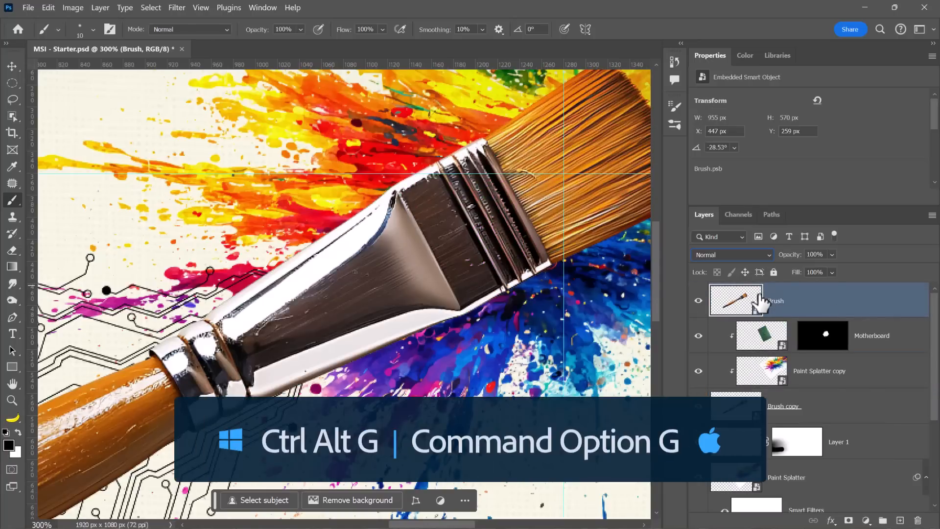
key(ctrl+alt+g)
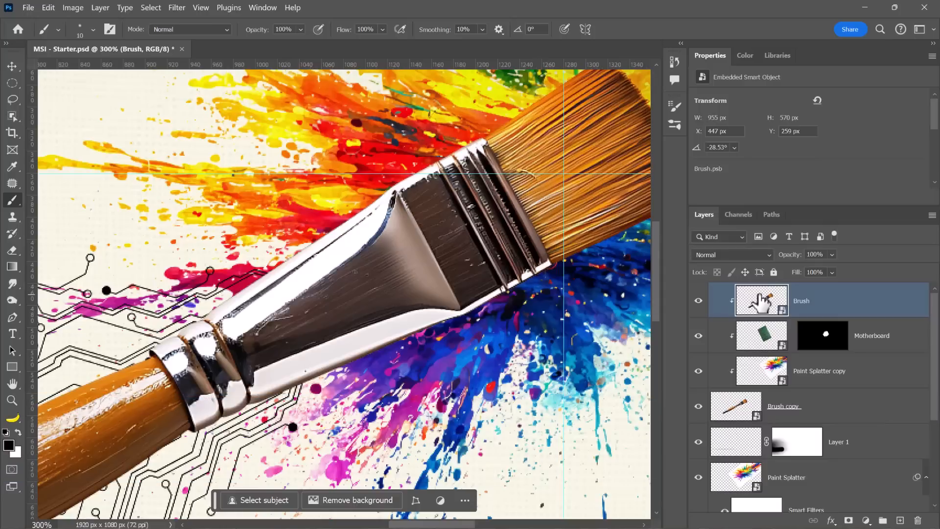
- Set the clipped Brush layer above the Motherboard layer to the Soft Light blend mode at 74% opacity
click(703, 255)
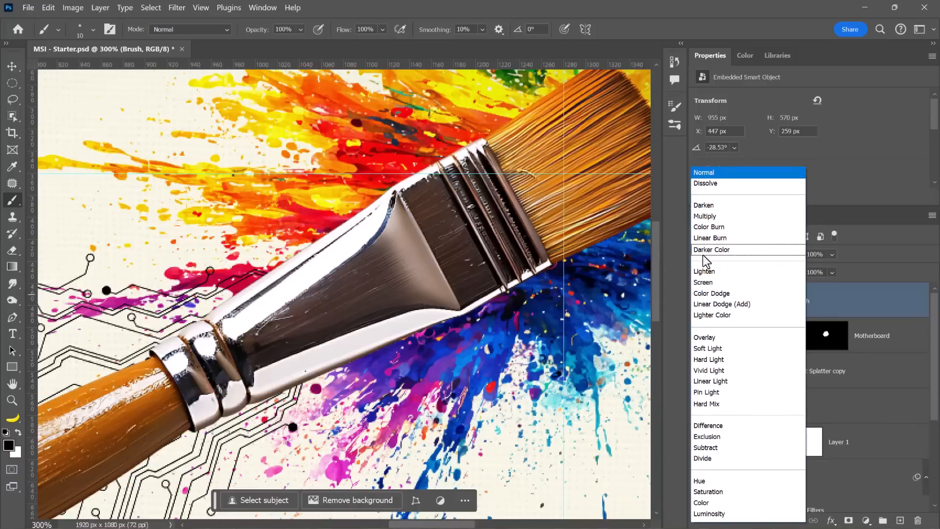
click(705, 348)
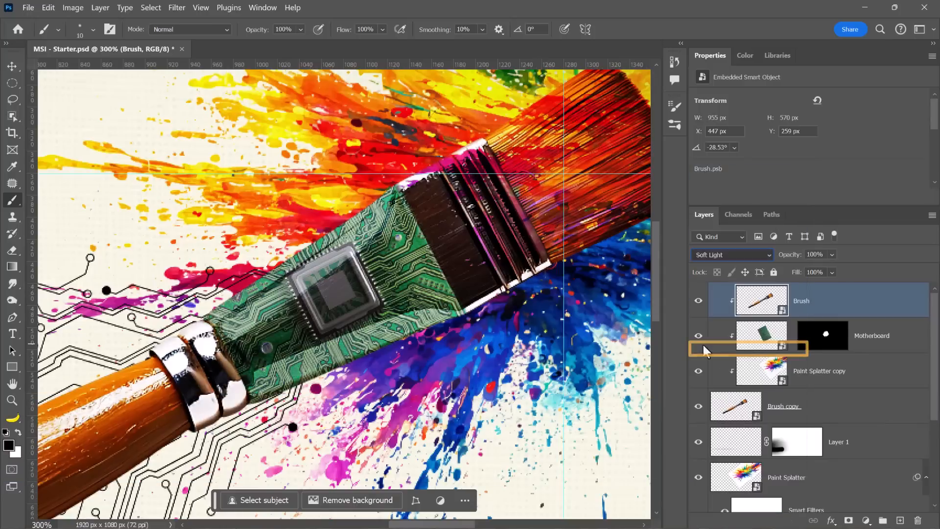
click(832, 254)
click(834, 268)
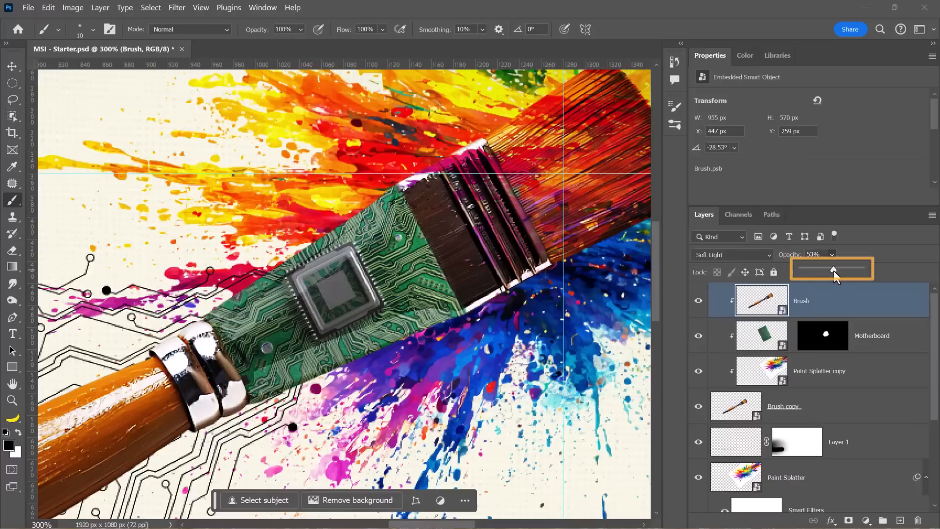
drag(847, 269, 845, 269)
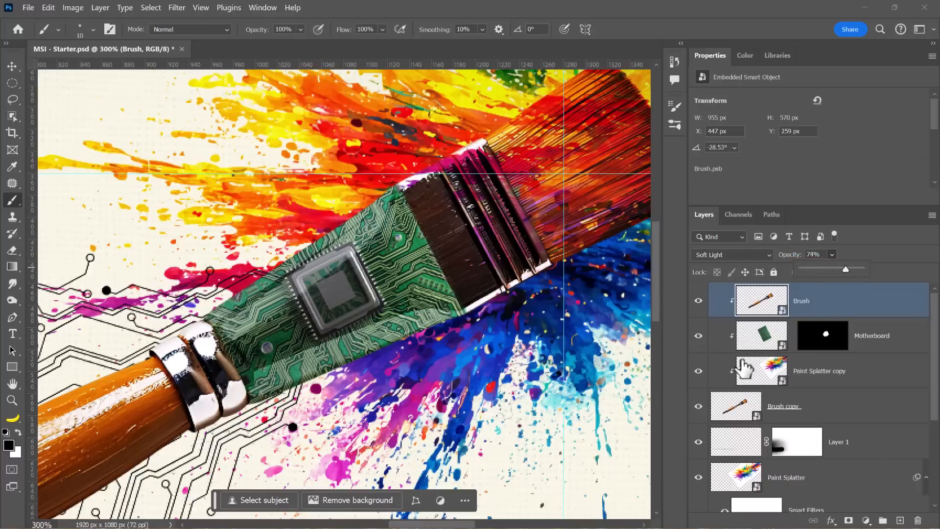
- Shift only the Motherboard image within its mask to X 785 px, Y 168 px, and move the layer below Paint Splatter copy
click(755, 343)
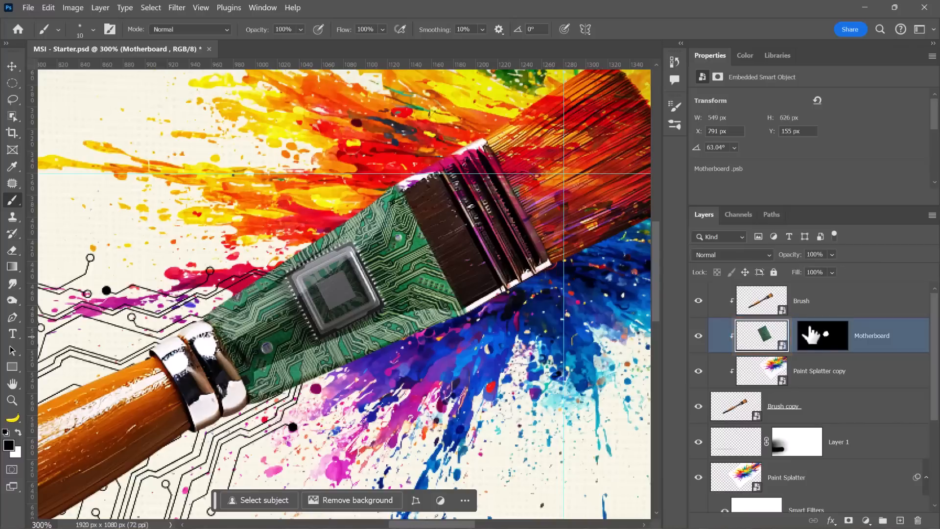
click(12, 66)
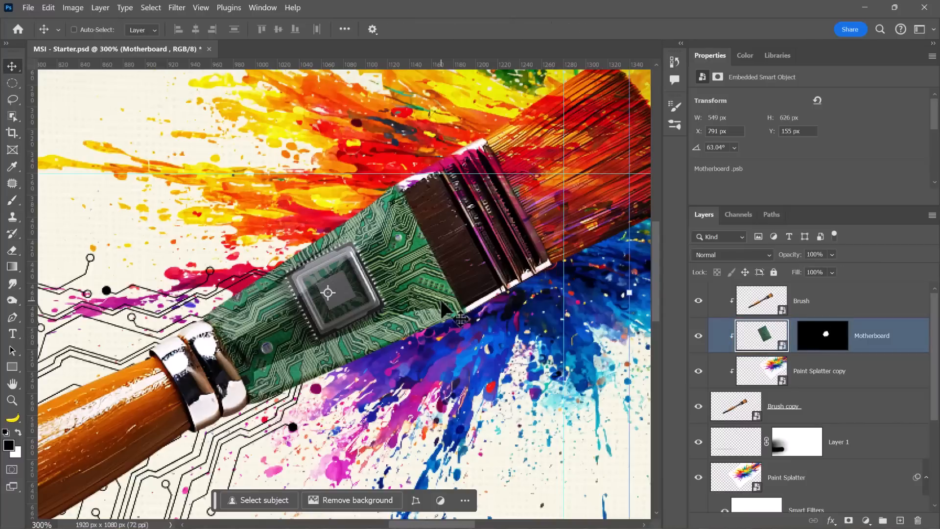
drag(411, 304, 414, 311)
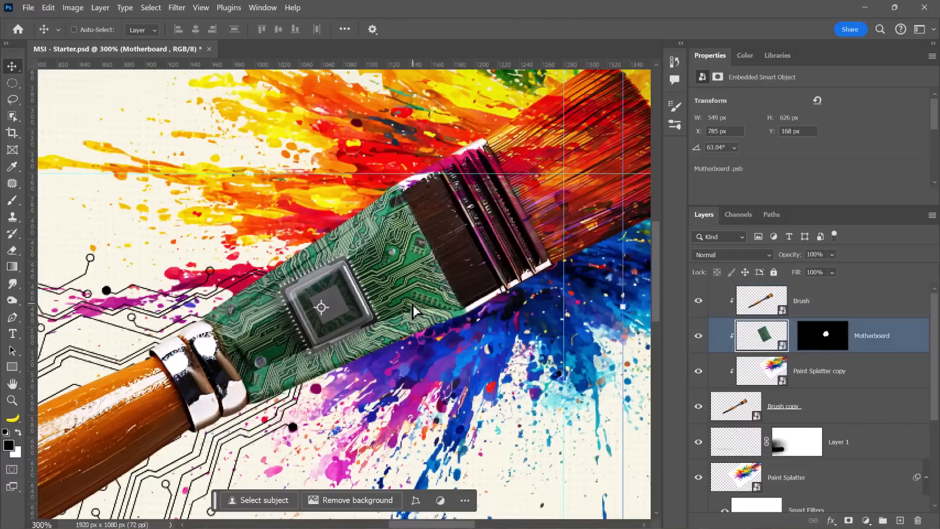
click(729, 333)
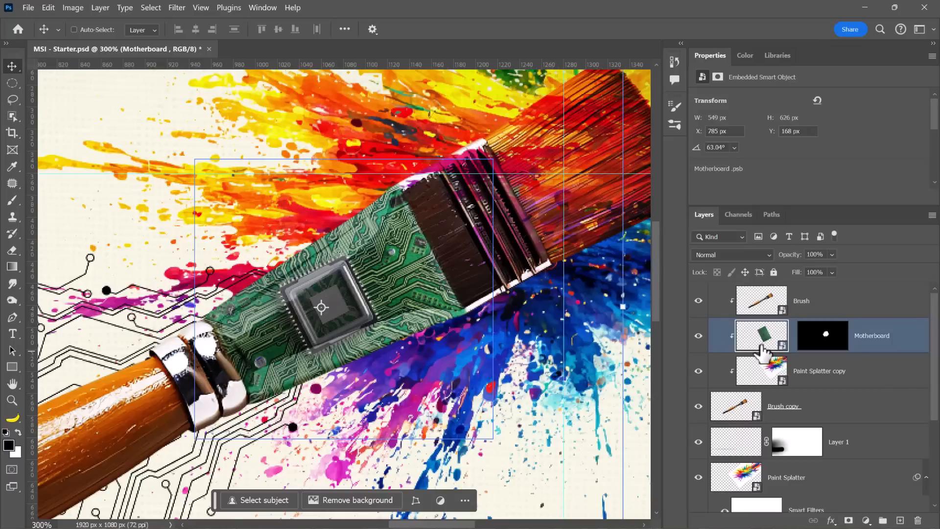
drag(761, 350, 759, 383)
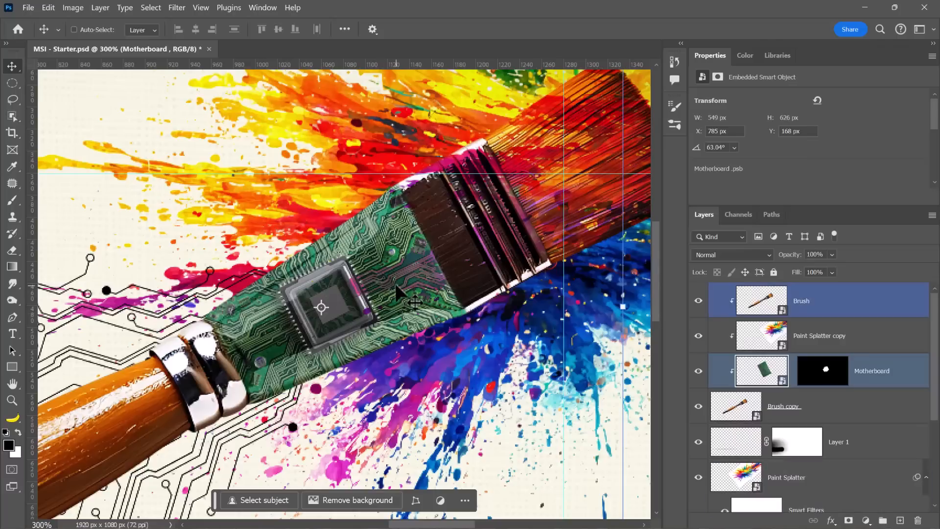
- Fit the whole composite in view and hide the guides
double_click(14, 385)
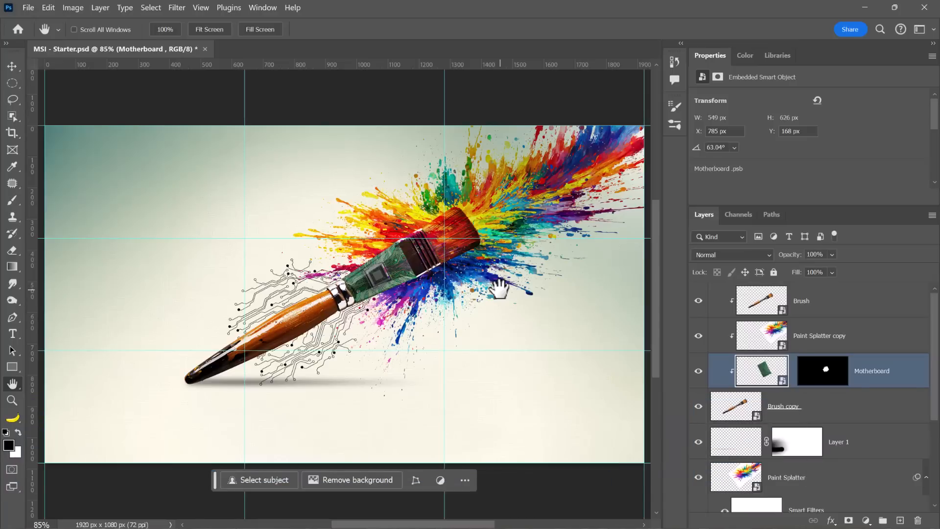
key(ctrl+semicolon)
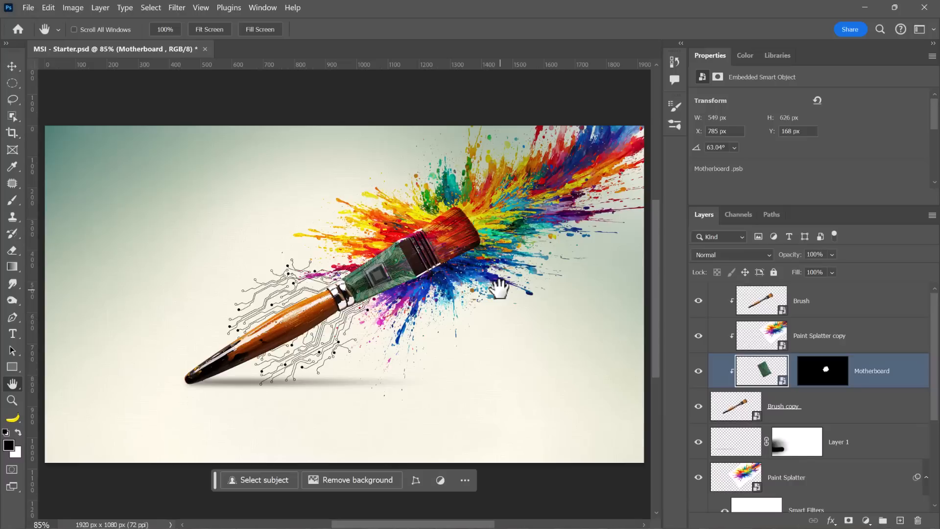